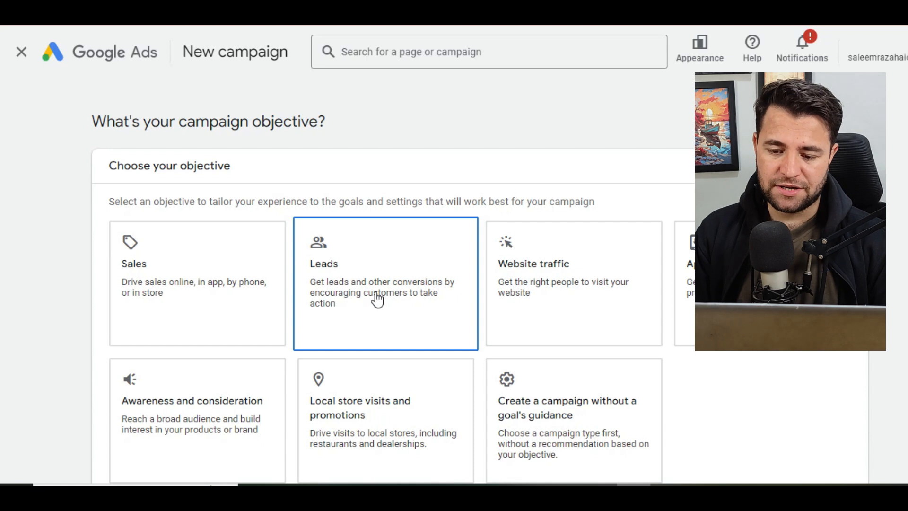
- Choose to create a campaign without a goal's guidance and select Performance Max as the campaign type
{"action": "left_click", "coordinate": [557, 352]}
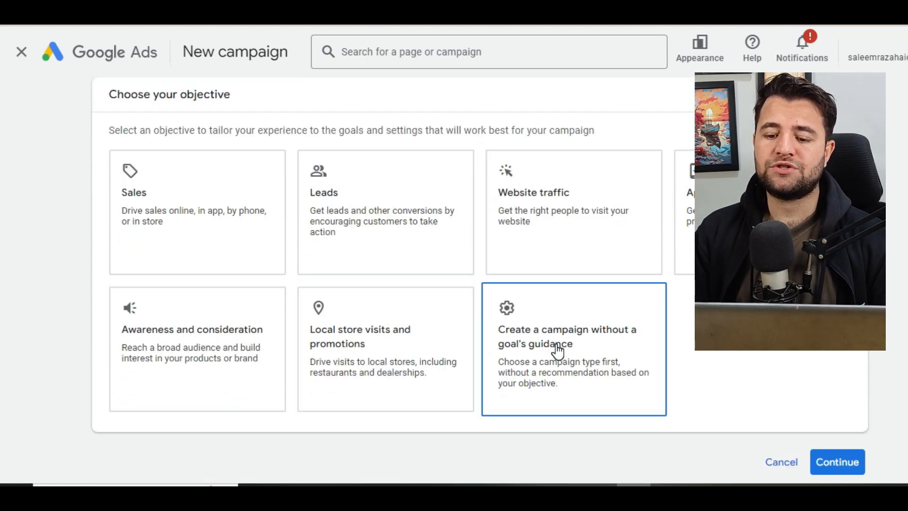
{"action": "left_click", "coordinate": [557, 351]}
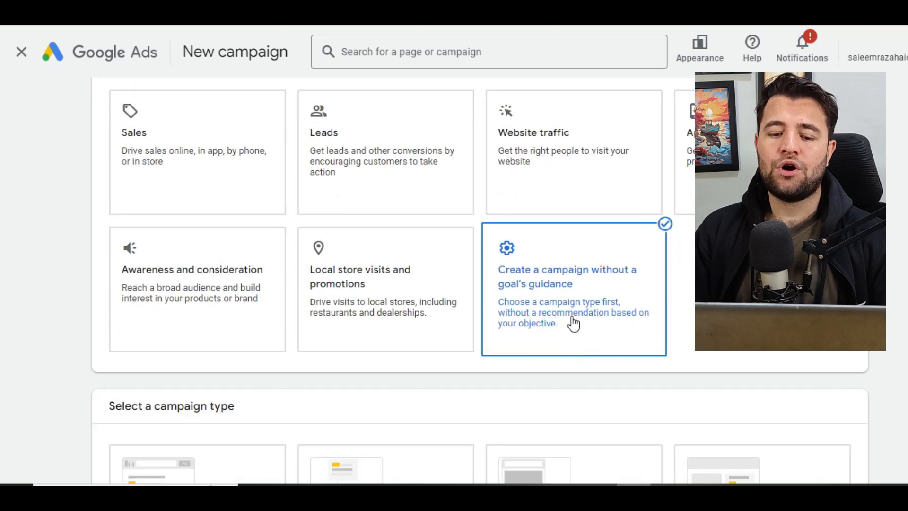
{"action": "scroll", "coordinate": [574, 323], "scroll_direction": "down", "scroll_amount": 3}
{"action": "scroll", "coordinate": [573, 324], "scroll_direction": "down", "scroll_amount": 2}
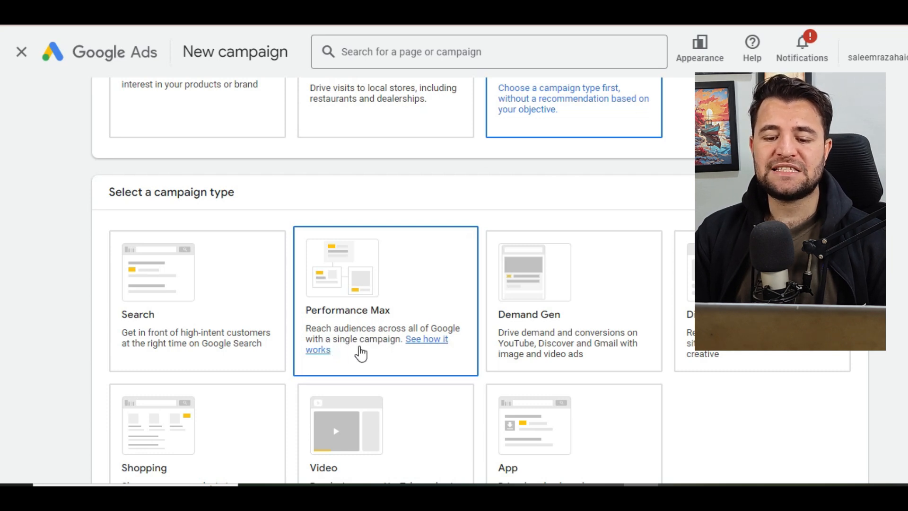
{"action": "left_click", "coordinate": [391, 347]}
{"action": "scroll", "coordinate": [749, 397], "scroll_direction": "down", "scroll_amount": 1}
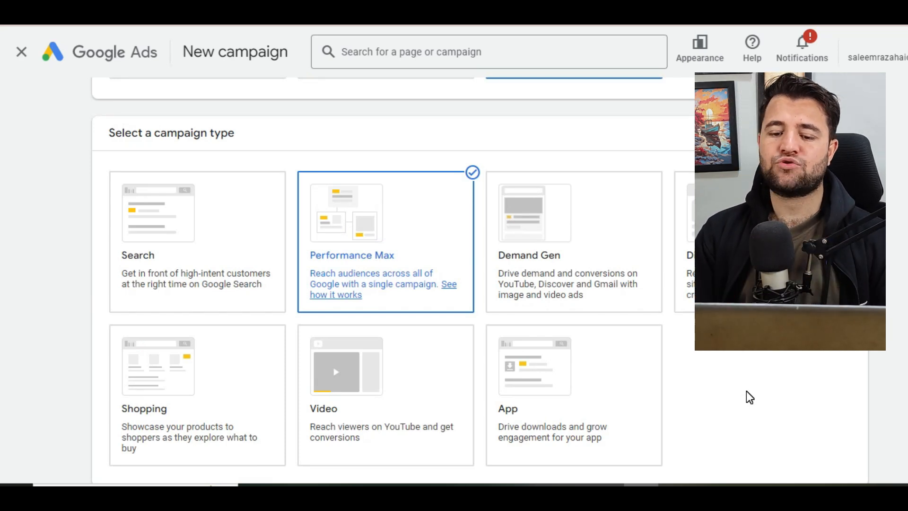
- Enter rakalogics.com as the final URL for the ads and continue to the campaign name
{"action": "scroll", "coordinate": [746, 392], "scroll_direction": "down", "scroll_amount": 7}
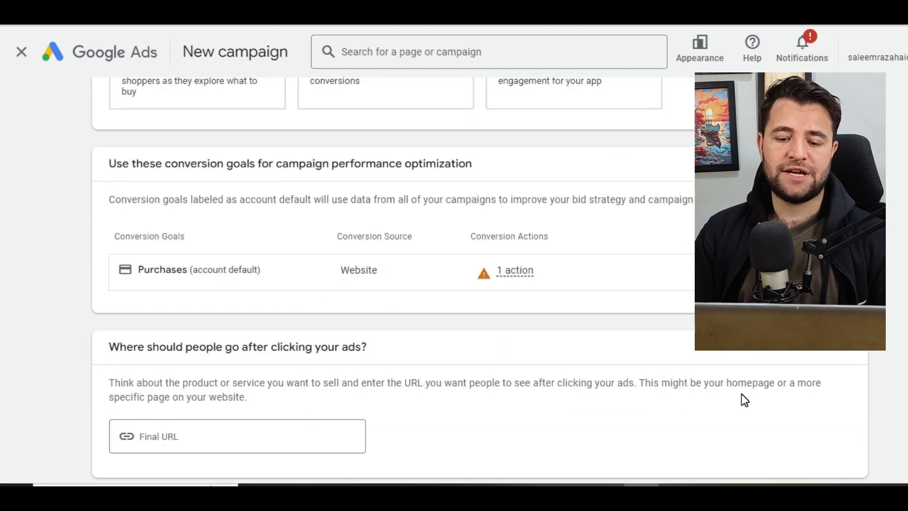
{"action": "left_click", "coordinate": [211, 435]}
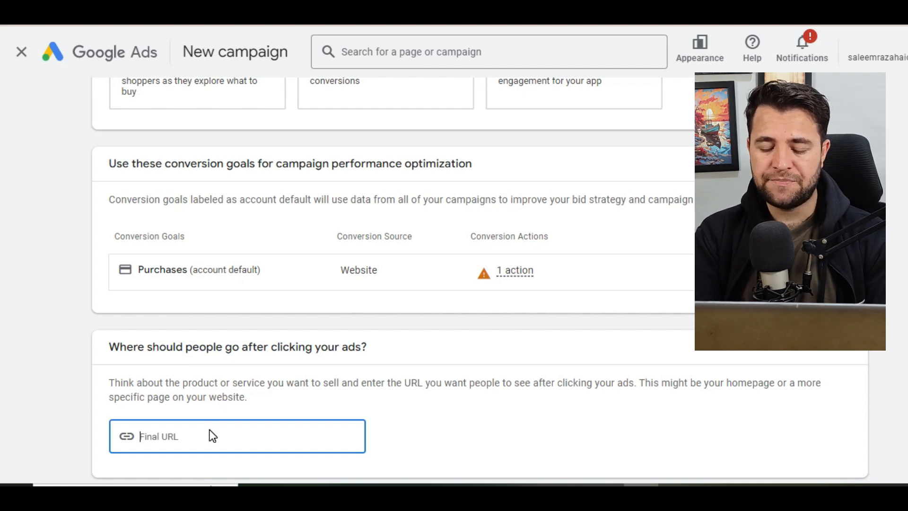
{"action": "type", "text": "rakalogi"}
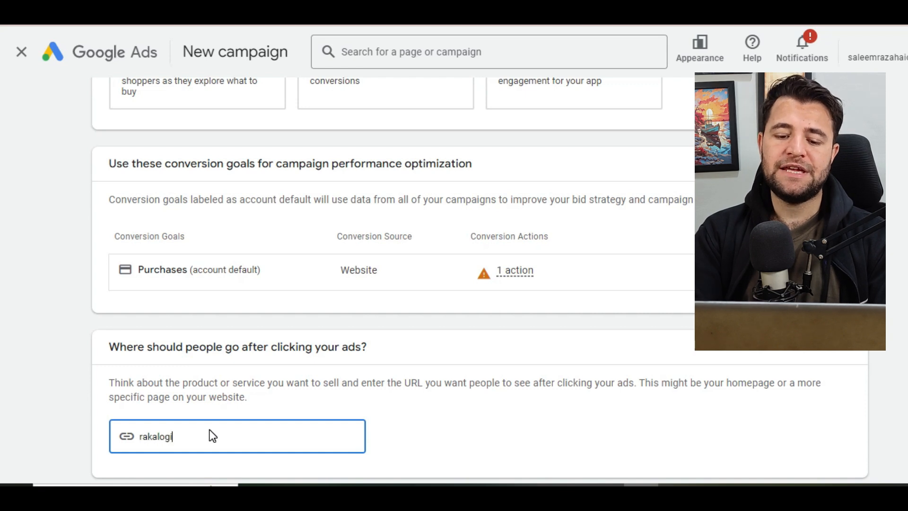
{"action": "type", "text": "cs.com"}
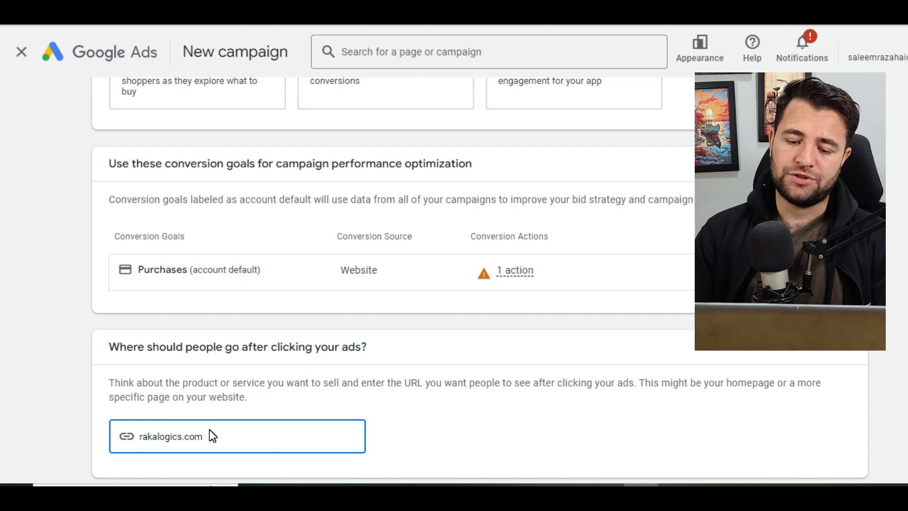
{"action": "scroll", "coordinate": [265, 274], "scroll_direction": "up", "scroll_amount": 3}
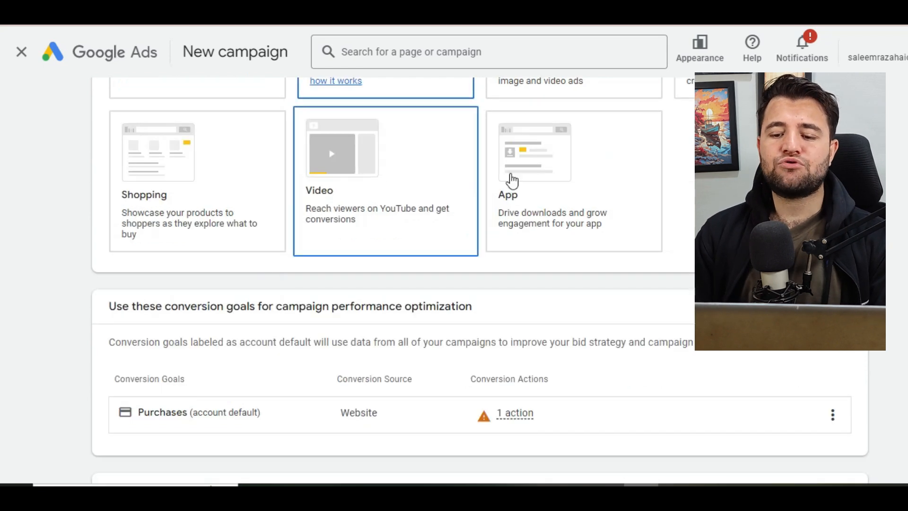
{"action": "scroll", "coordinate": [296, 210], "scroll_direction": "up", "scroll_amount": 2}
{"action": "scroll", "coordinate": [253, 345], "scroll_direction": "down", "scroll_amount": 7}
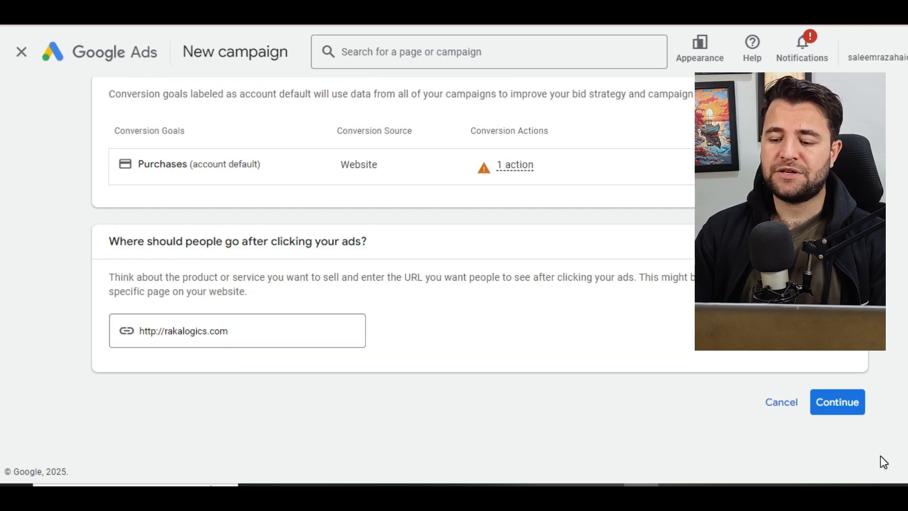
{"action": "left_click", "coordinate": [842, 412]}
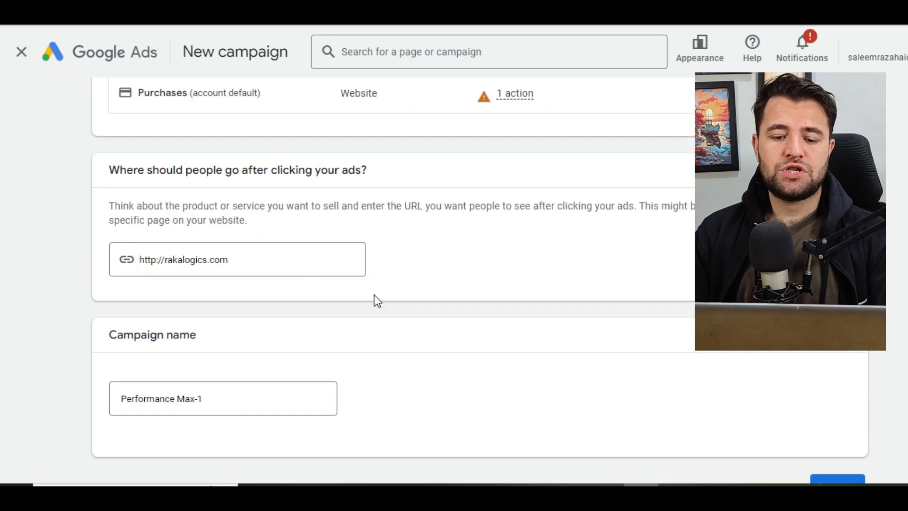
- Add "Service Name - Date -" in front of the campaign name Performance Max-1 and continue to the bidding settings
{"action": "triple_click", "coordinate": [241, 399]}
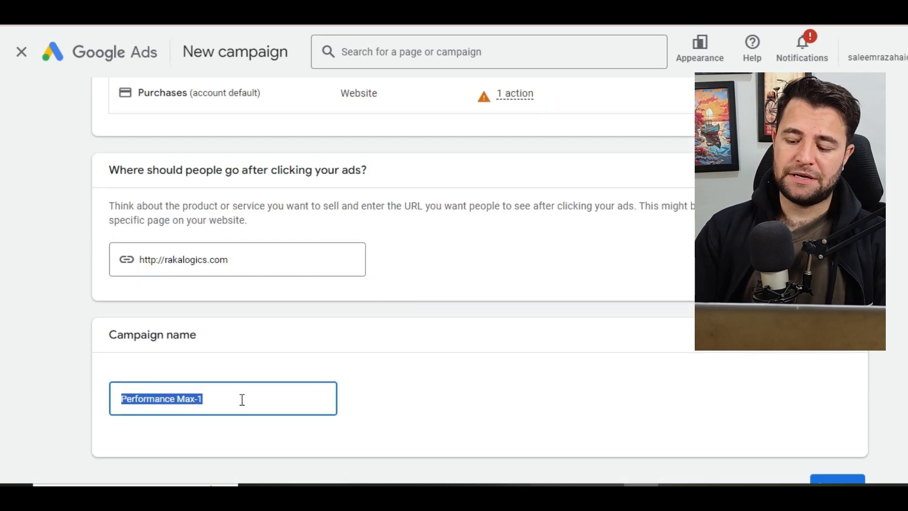
{"action": "key", "text": "Left"}
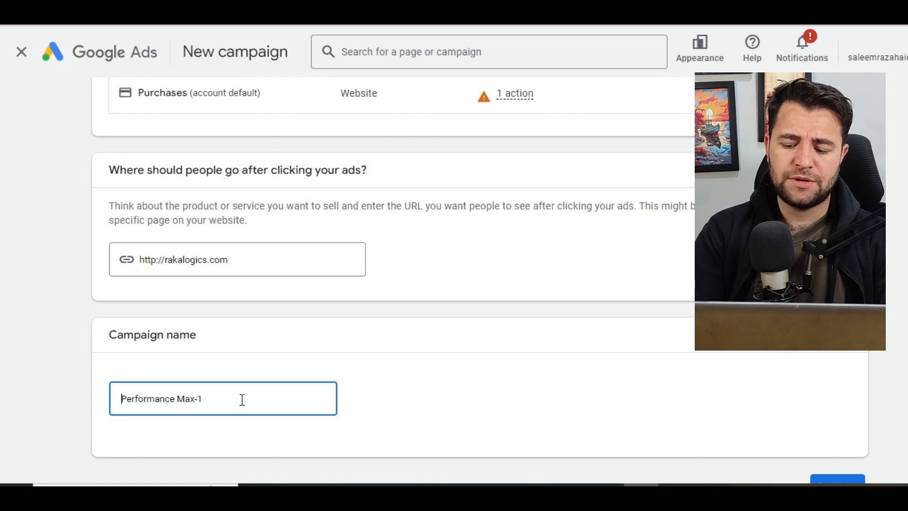
{"action": "type", "text": "Service"}
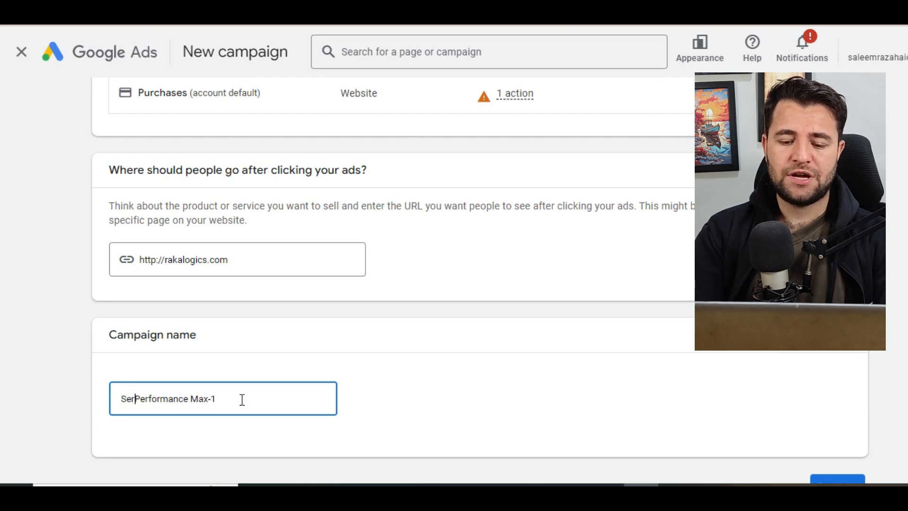
{"action": "type", "text": " Name -"}
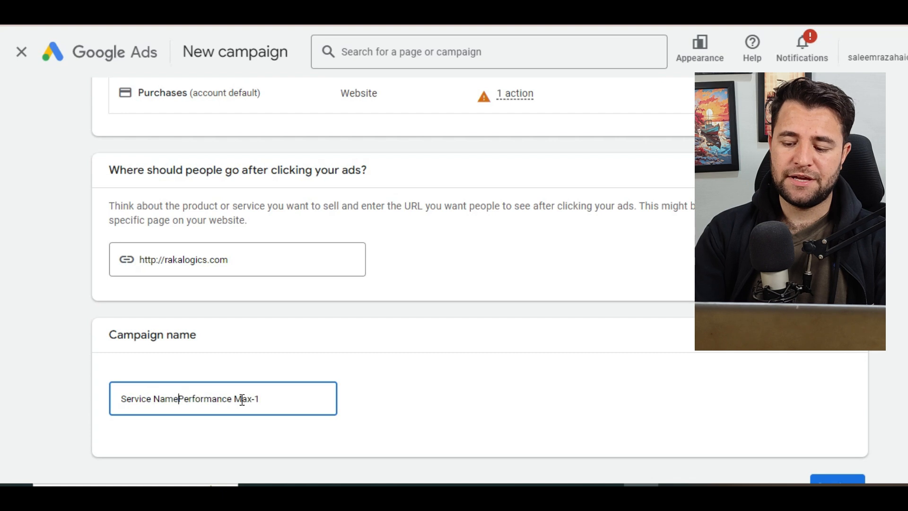
{"action": "key", "text": "Right"}
{"action": "key", "text": "Left"}
{"action": "type", "text": "Date -"}
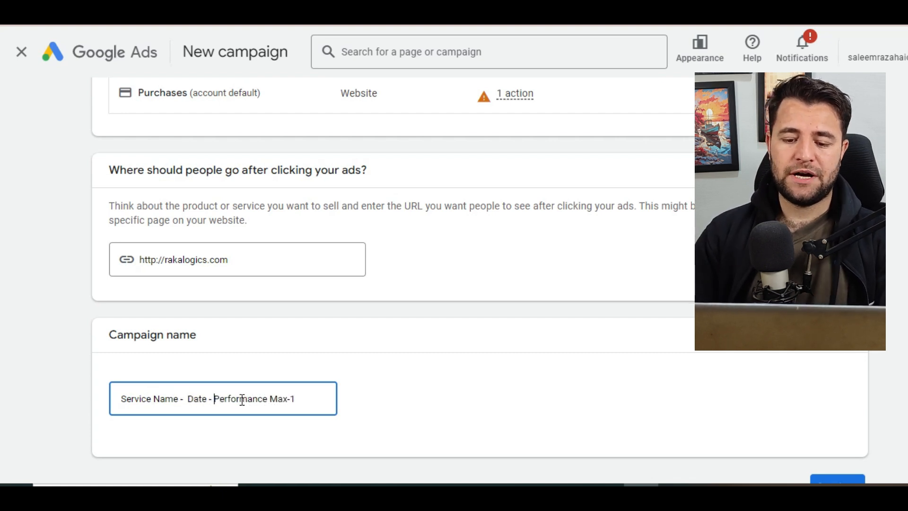
{"action": "scroll", "coordinate": [560, 408], "scroll_direction": "down", "scroll_amount": 2}
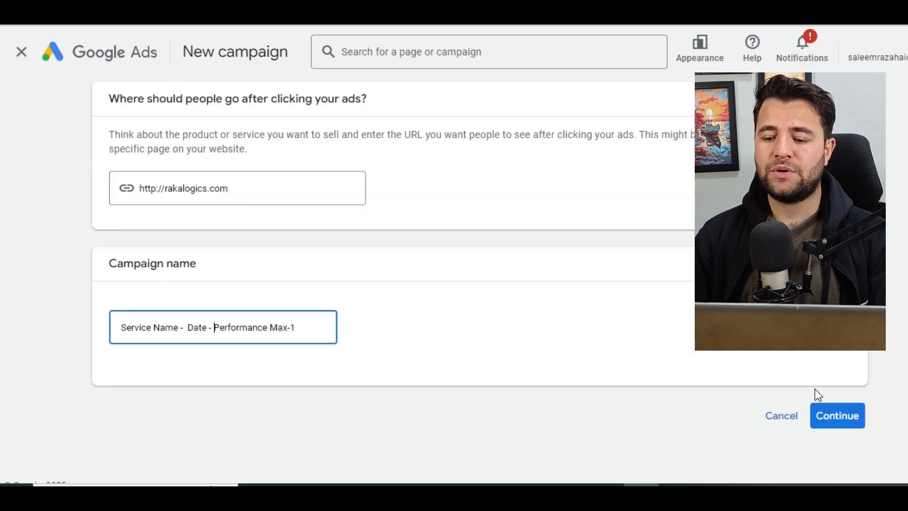
{"action": "left_click", "coordinate": [836, 418]}
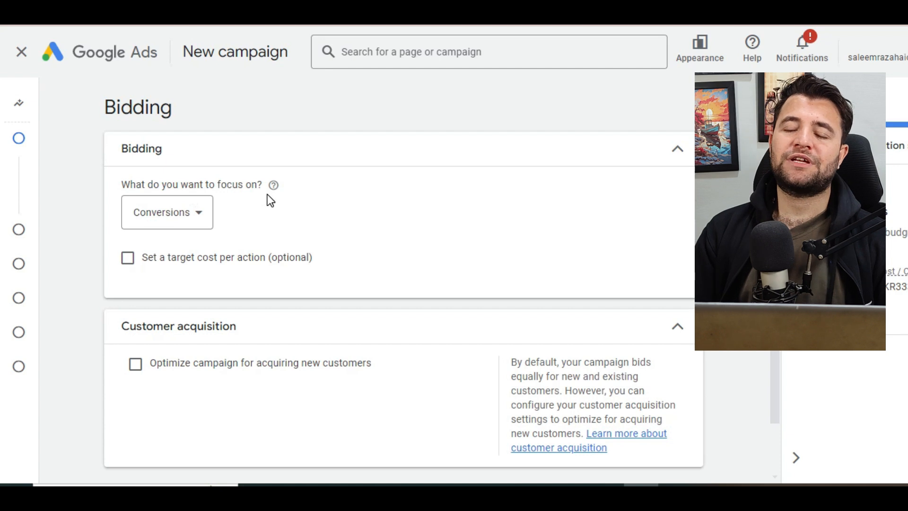
- Try focusing the bidding on Conversion value with a target return on ad spend of 50%
{"action": "left_click", "coordinate": [194, 211]}
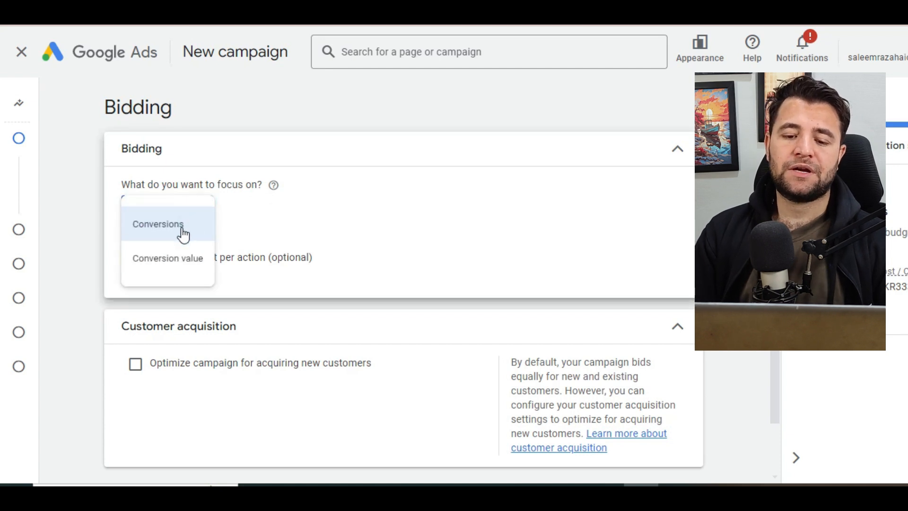
{"action": "mouse_move", "coordinate": [189, 256]}
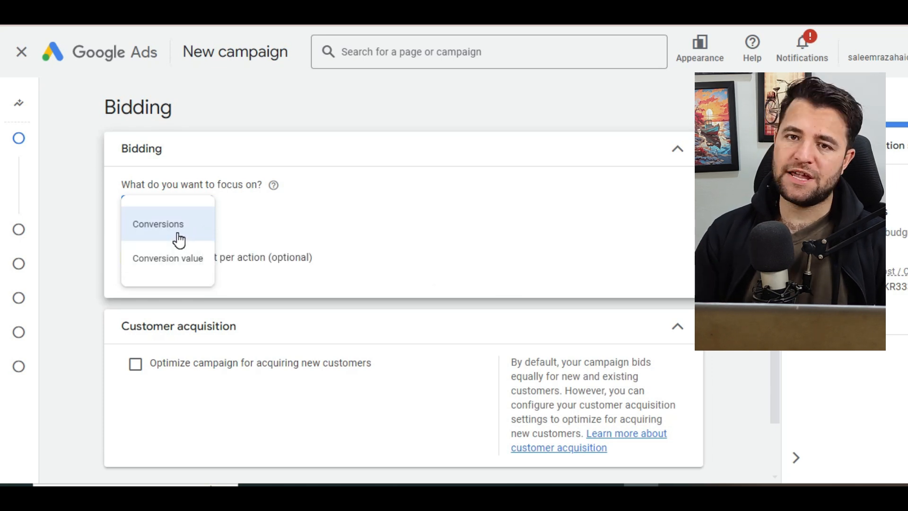
{"action": "left_click", "coordinate": [174, 258]}
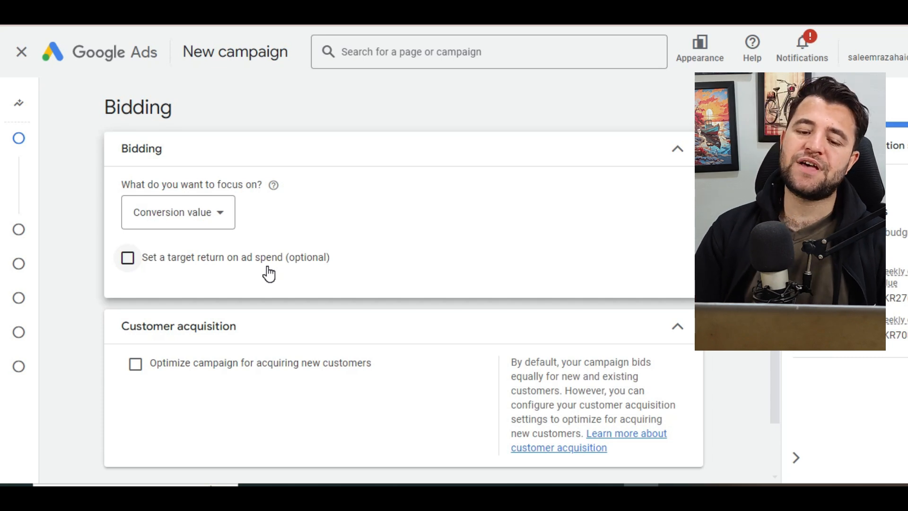
{"action": "left_click", "coordinate": [128, 271]}
{"action": "left_click", "coordinate": [139, 320]}
{"action": "type", "text": "50"}
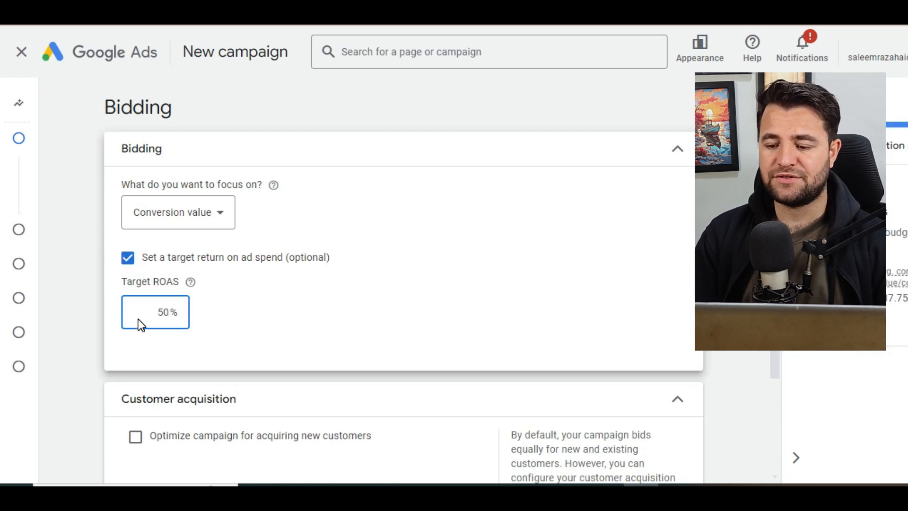
- Remove the target return on ad spend and switch the bidding focus back to Conversions
{"action": "key", "text": "BackSpace"}
{"action": "key", "text": "BackSpace"}
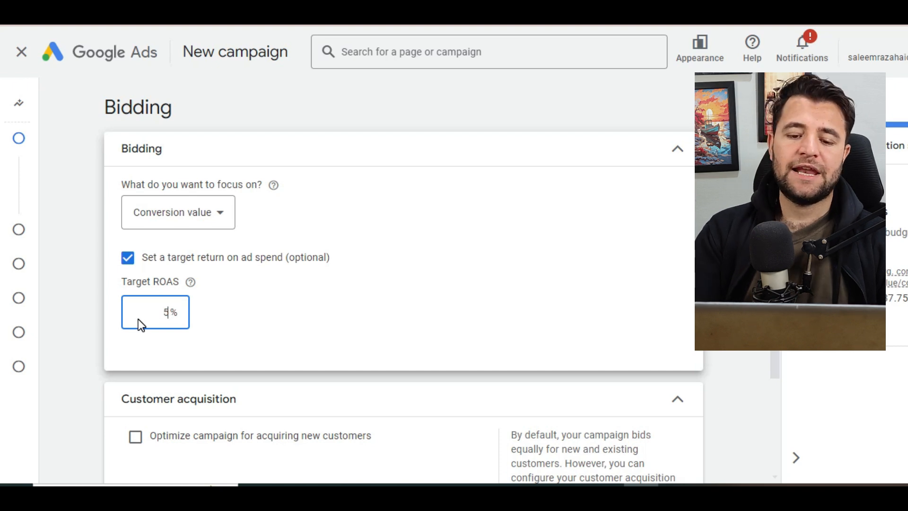
{"action": "left_click", "coordinate": [127, 259]}
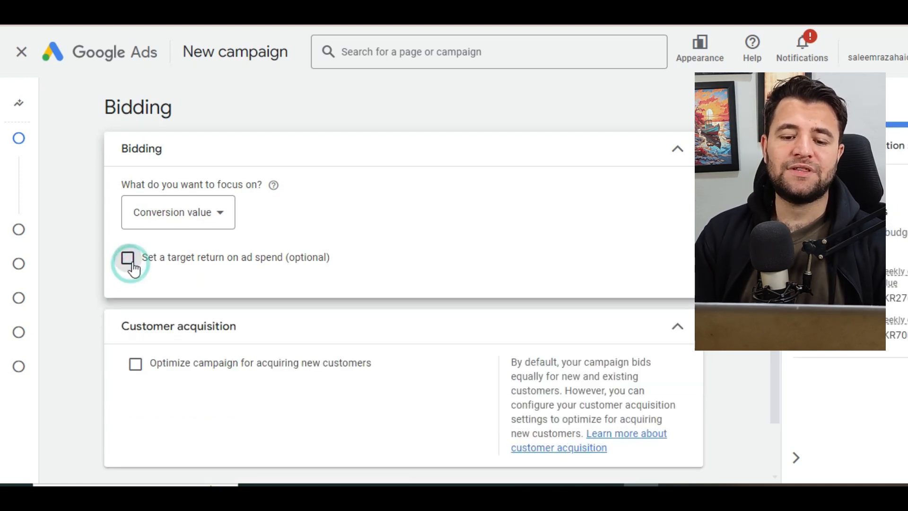
{"action": "left_click", "coordinate": [207, 220]}
{"action": "left_click", "coordinate": [189, 234]}
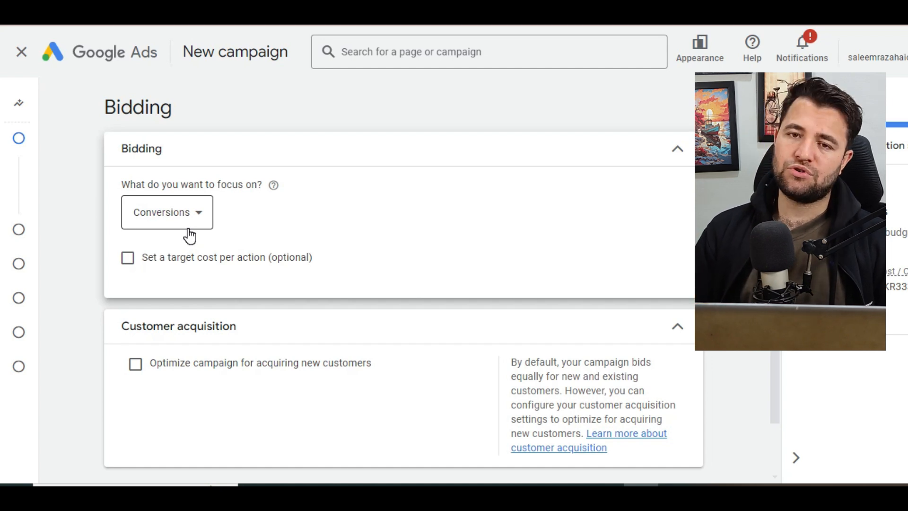
- Enable the optional target cost per action for Conversions bidding, then turn it off again
{"action": "scroll", "coordinate": [190, 236], "scroll_direction": "down", "scroll_amount": 2}
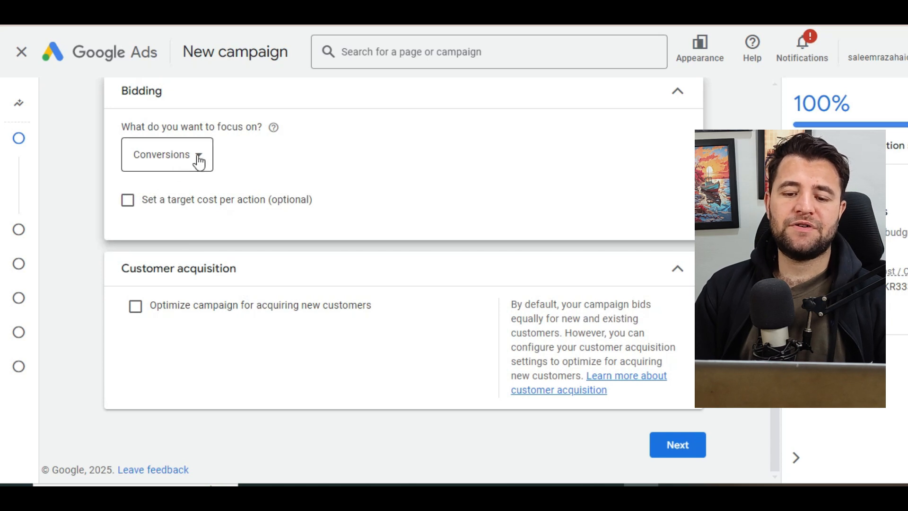
{"action": "left_click", "coordinate": [126, 200]}
{"action": "left_click", "coordinate": [183, 251]}
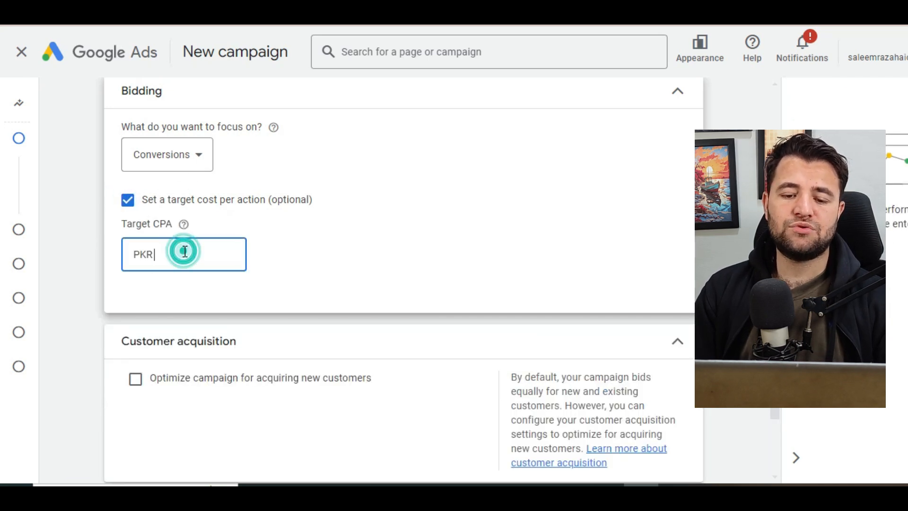
{"action": "left_click", "coordinate": [126, 200]}
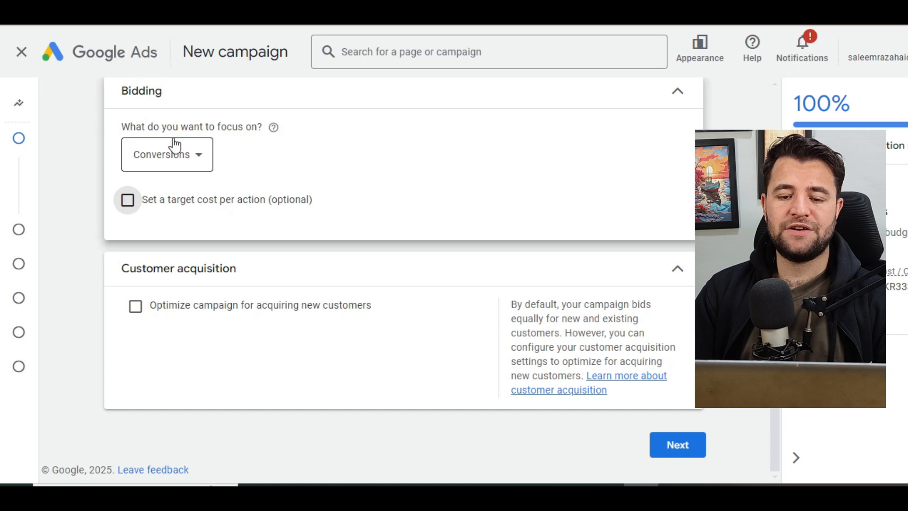
- Proceed from bidding to the campaign settings and target Pakistan as the campaign location
{"action": "left_click", "coordinate": [654, 441]}
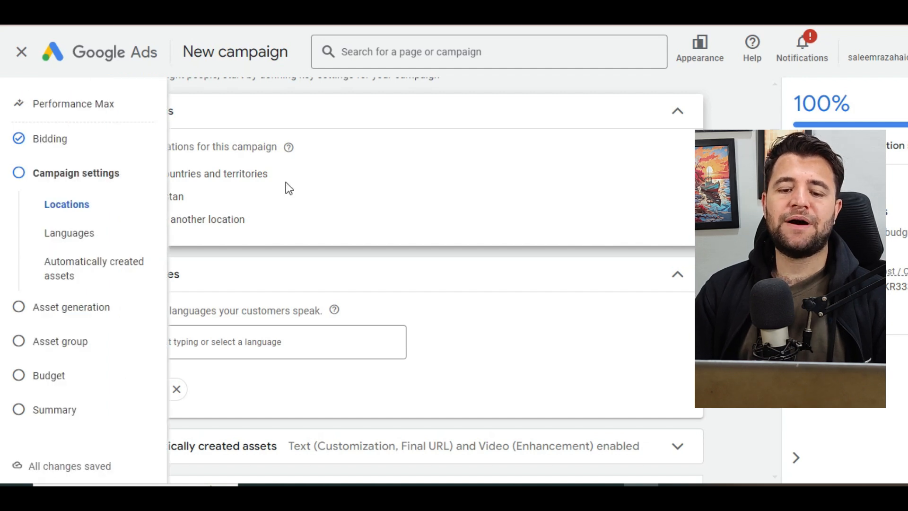
{"action": "left_click", "coordinate": [130, 197]}
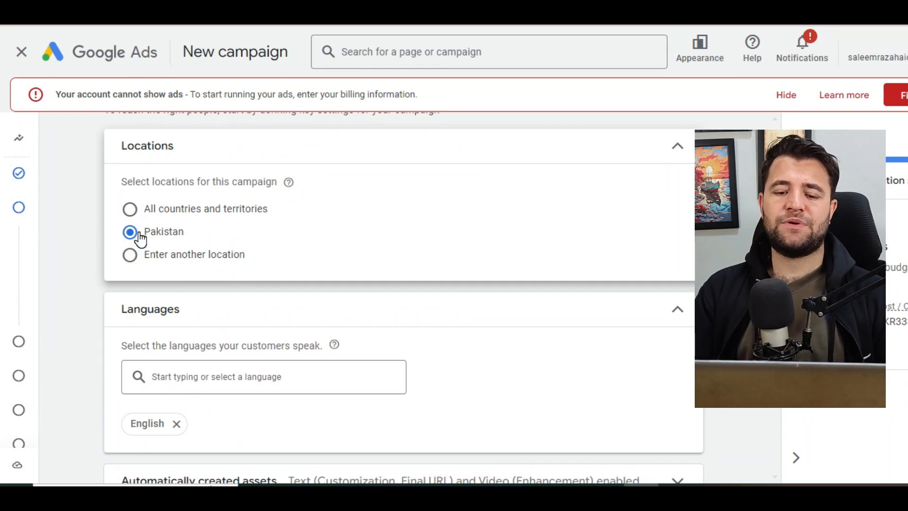
{"action": "mouse_move", "coordinate": [18, 174]}
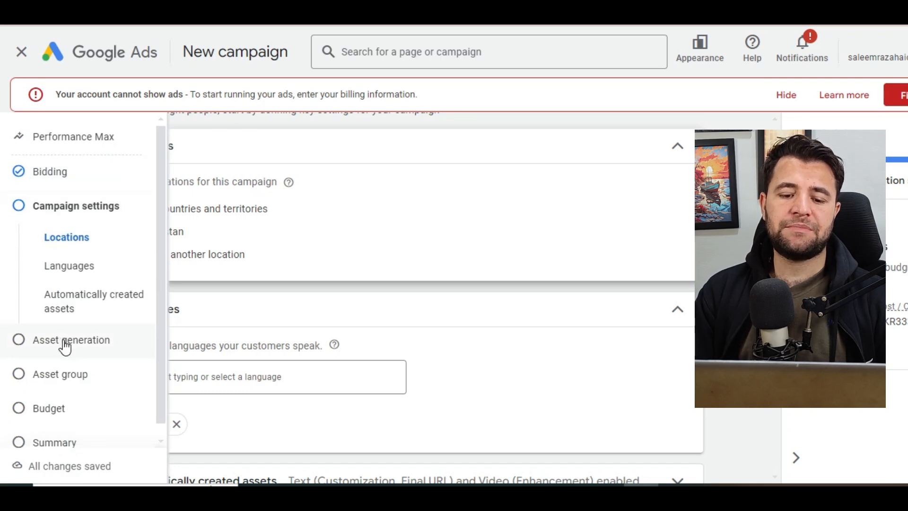
{"action": "scroll", "coordinate": [65, 347], "scroll_direction": "down", "scroll_amount": 1}
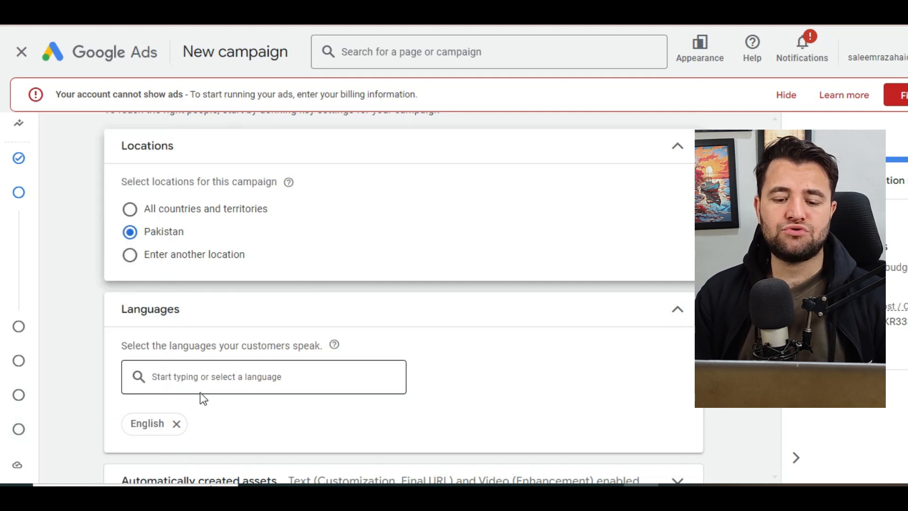
- Remove English from the customer languages and select All languages instead
{"action": "scroll", "coordinate": [203, 400], "scroll_direction": "down", "scroll_amount": 2}
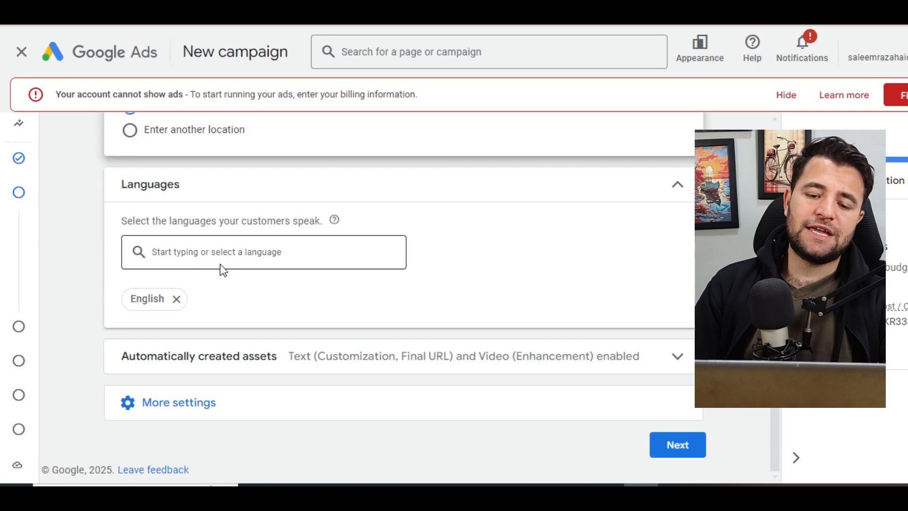
{"action": "left_click", "coordinate": [177, 299]}
{"action": "left_click", "coordinate": [227, 251]}
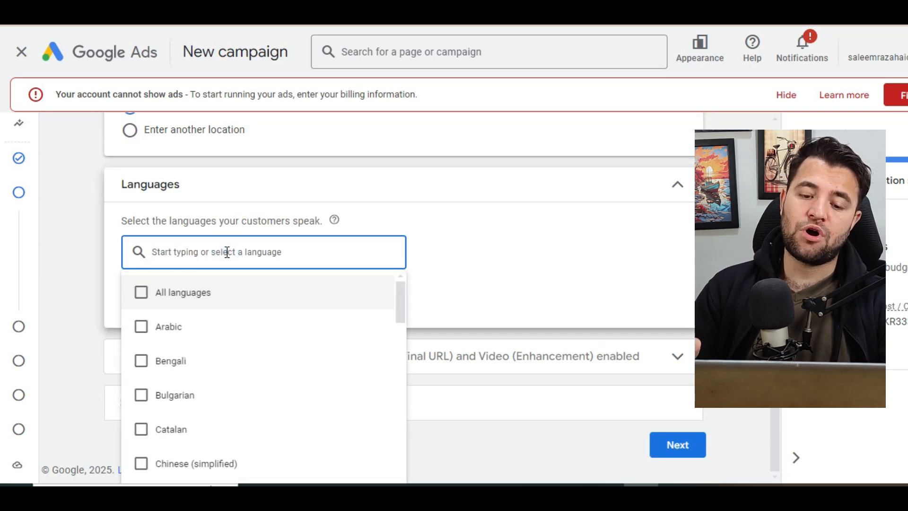
{"action": "left_click", "coordinate": [143, 295]}
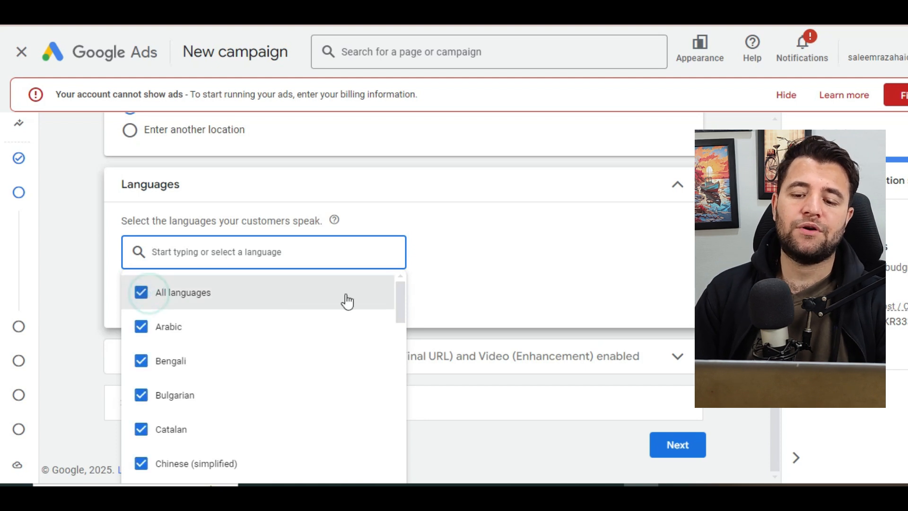
- Close the language list and review the text customization and final URL options under automatically created assets
{"action": "left_click", "coordinate": [468, 300]}
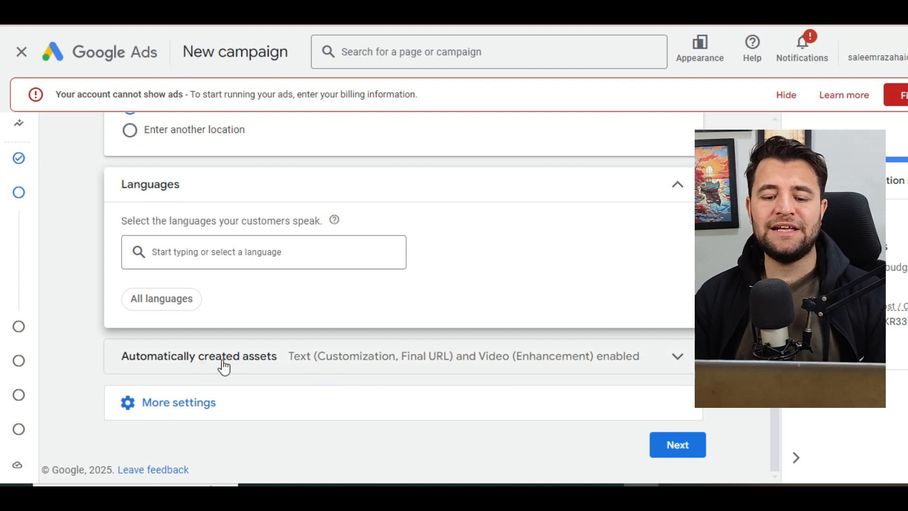
{"action": "left_click", "coordinate": [268, 367]}
{"action": "scroll", "coordinate": [308, 360], "scroll_direction": "down", "scroll_amount": 2}
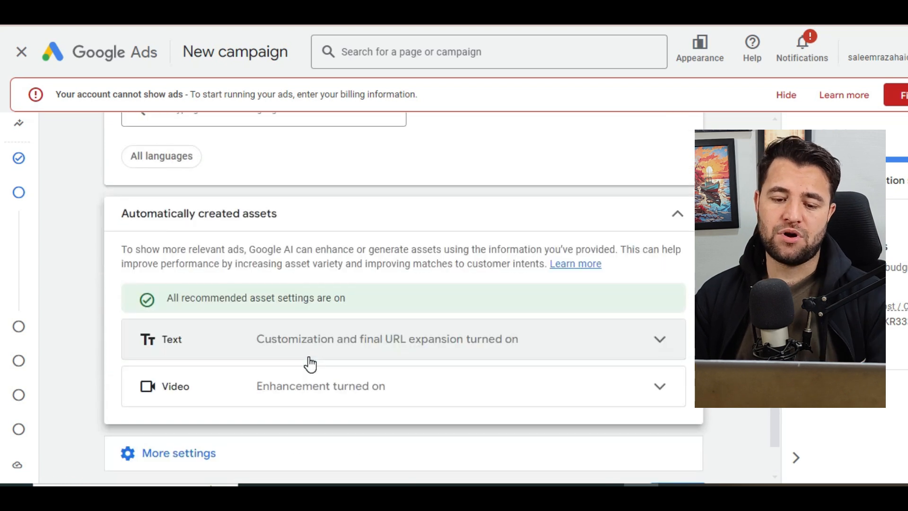
{"action": "scroll", "coordinate": [304, 365], "scroll_direction": "down", "scroll_amount": 1}
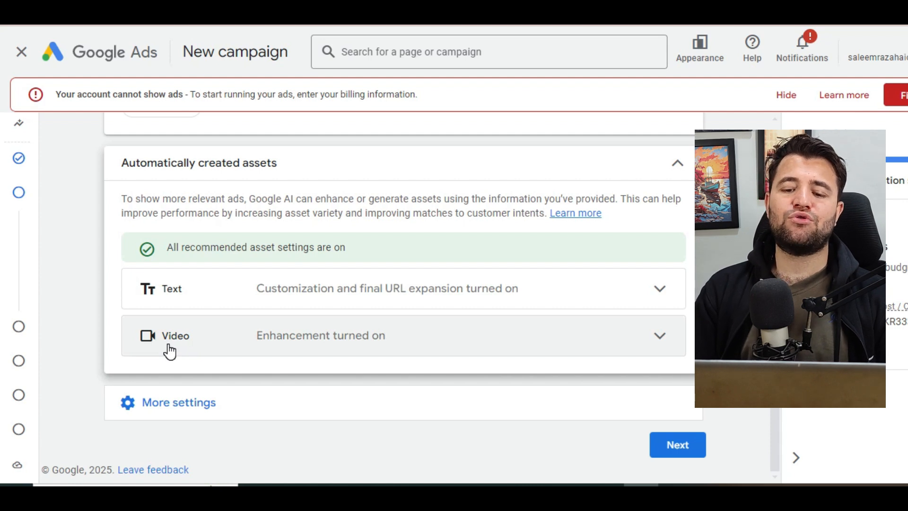
{"action": "left_click", "coordinate": [659, 289]}
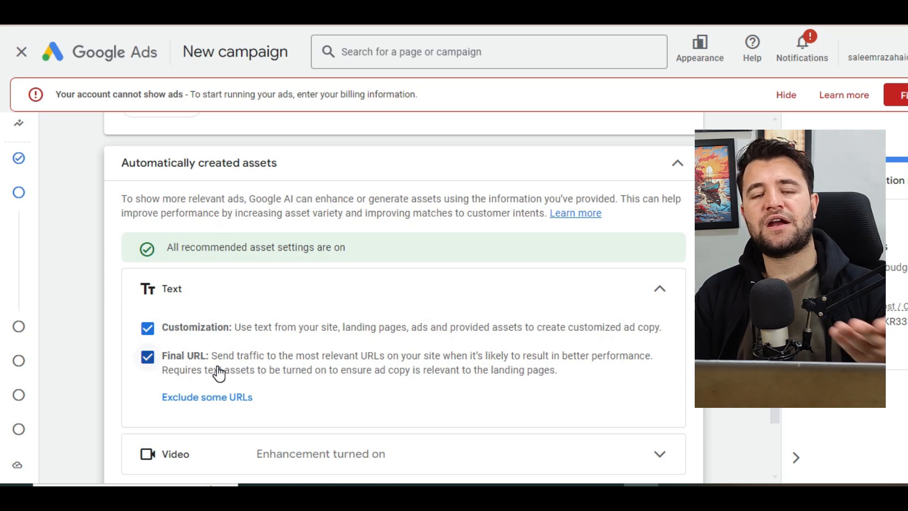
{"action": "scroll", "coordinate": [223, 374], "scroll_direction": "down", "scroll_amount": 1}
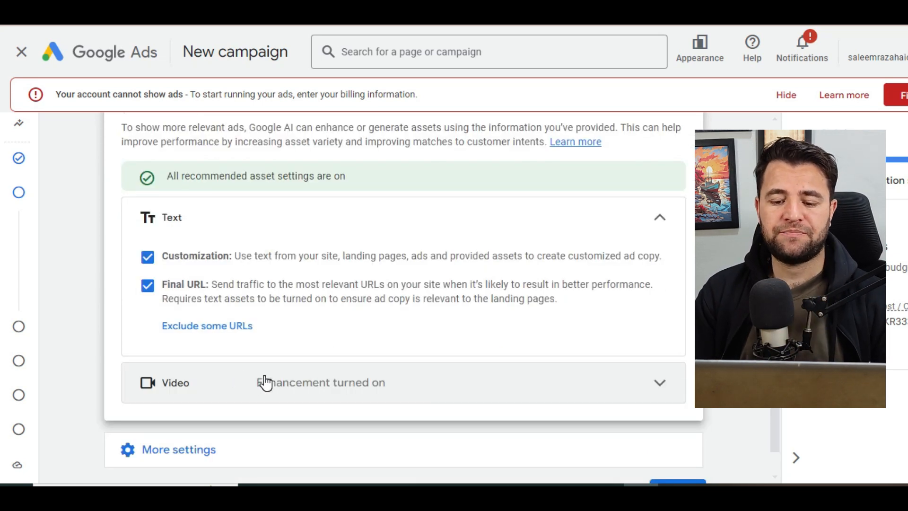
{"action": "left_click", "coordinate": [661, 218]}
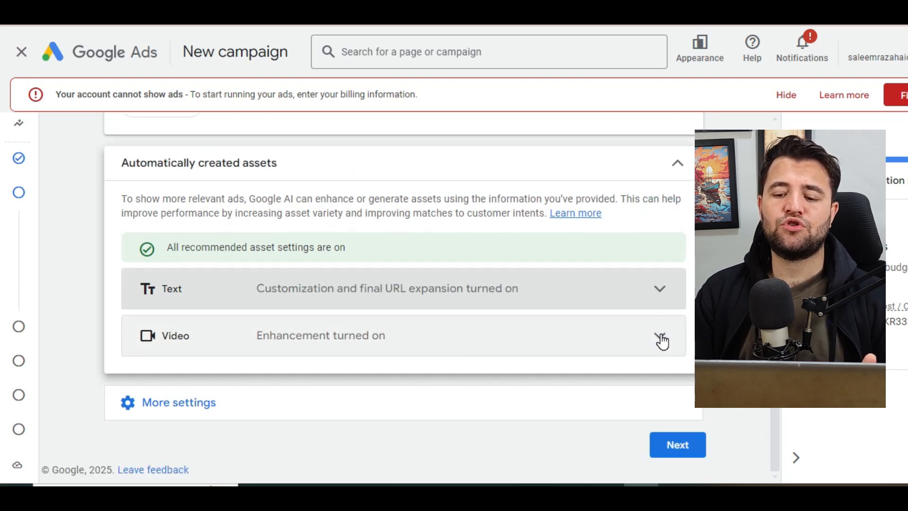
- Review the additional campaign settings, such as ad schedule and start and end dates, and continue to asset generation
{"action": "left_click", "coordinate": [203, 402]}
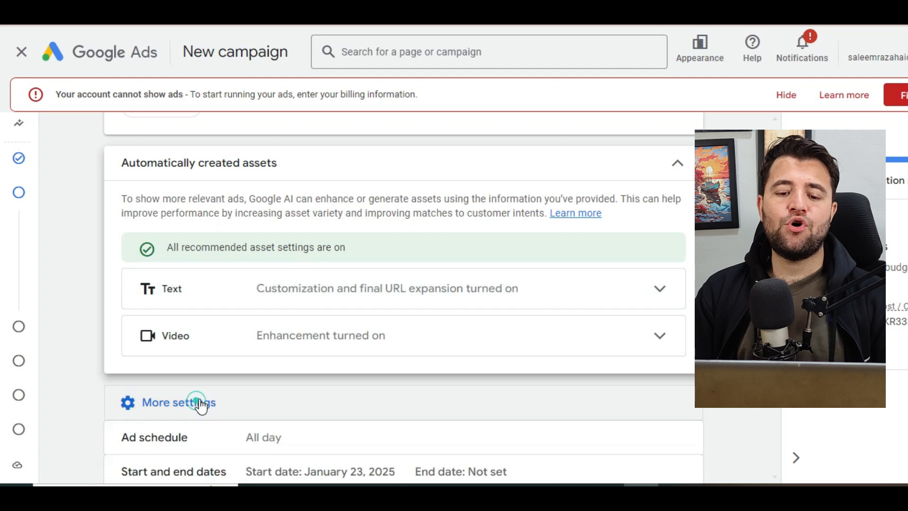
{"action": "scroll", "coordinate": [307, 355], "scroll_direction": "down", "scroll_amount": 3}
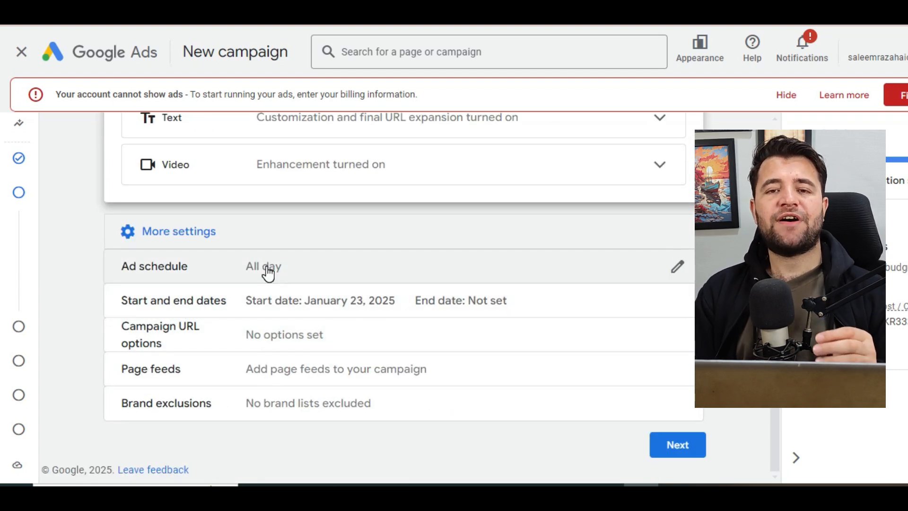
{"action": "left_click", "coordinate": [682, 453]}
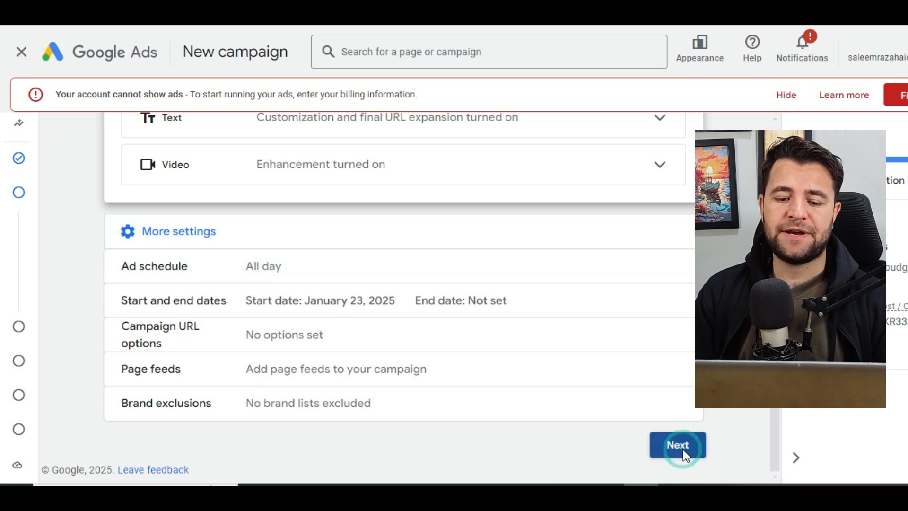
- Review the final URL, the advertised products and services, and the description of what makes the business unique
{"action": "scroll", "coordinate": [376, 245], "scroll_direction": "up", "scroll_amount": 5}
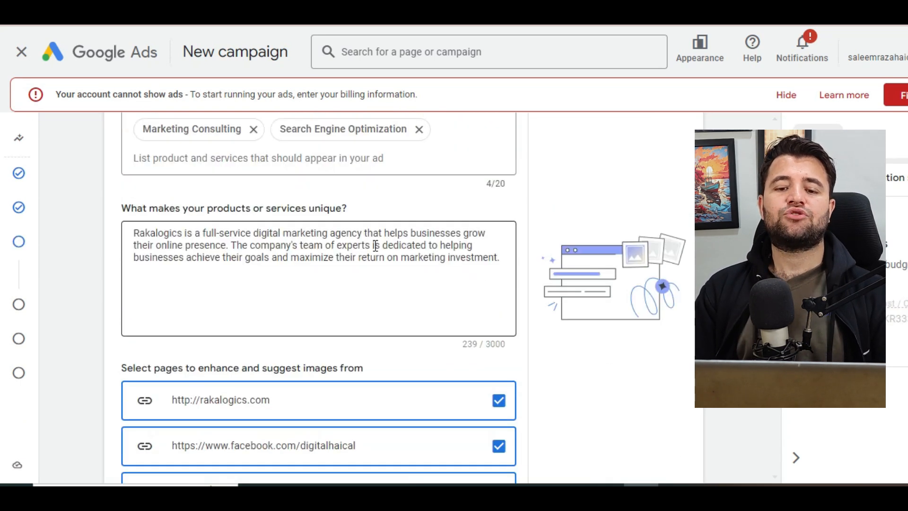
{"action": "scroll", "coordinate": [375, 245], "scroll_direction": "up", "scroll_amount": 5}
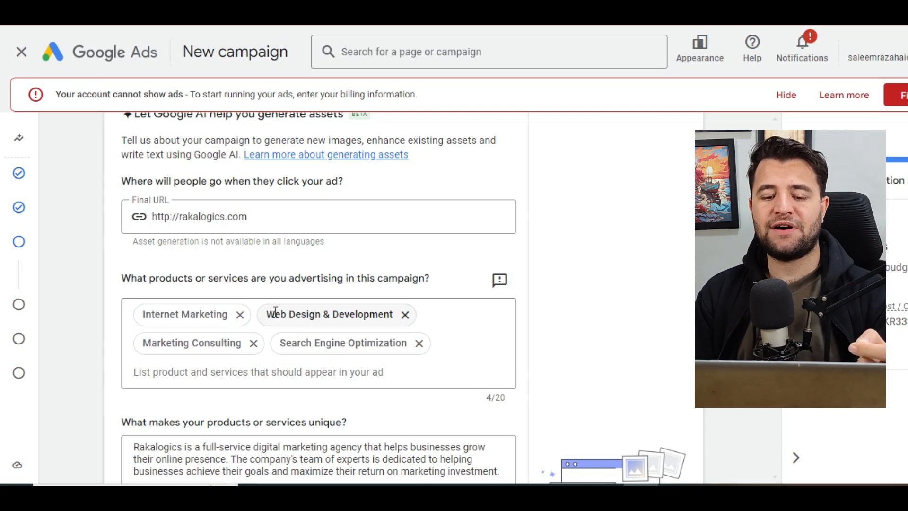
{"action": "scroll", "coordinate": [271, 314], "scroll_direction": "down", "scroll_amount": 2}
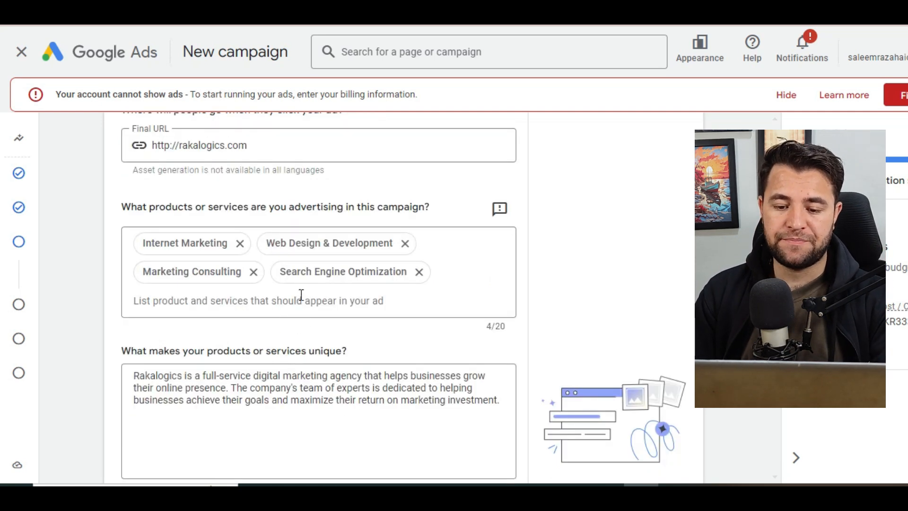
{"action": "left_click", "coordinate": [329, 303]}
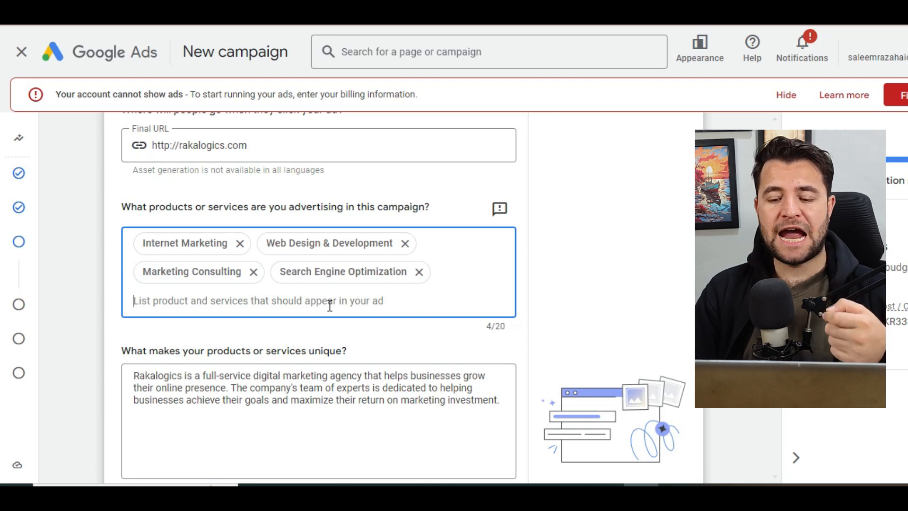
{"action": "scroll", "coordinate": [330, 305], "scroll_direction": "down", "scroll_amount": 3}
{"action": "left_click", "coordinate": [300, 269]}
{"action": "left_click_drag", "start_coordinate": [314, 259], "coordinate": [213, 239]}
{"action": "left_click", "coordinate": [242, 253]}
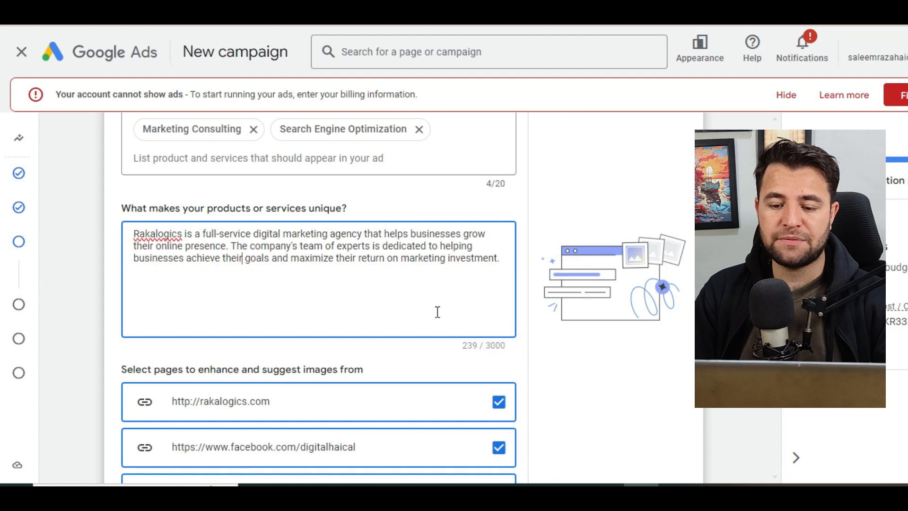
{"action": "left_click", "coordinate": [345, 272]}
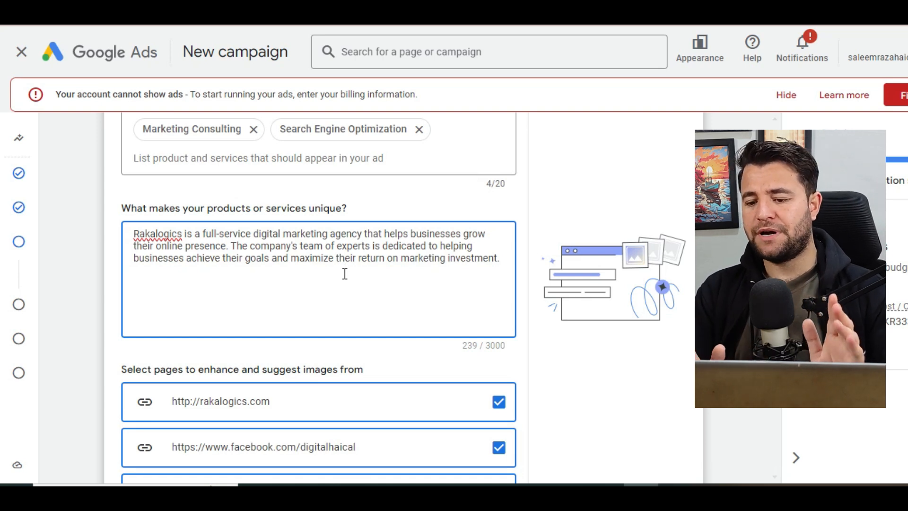
- Examine the website and social media pages selected as sources for enhanced and suggested images
{"action": "scroll", "coordinate": [345, 273], "scroll_direction": "down", "scroll_amount": 3}
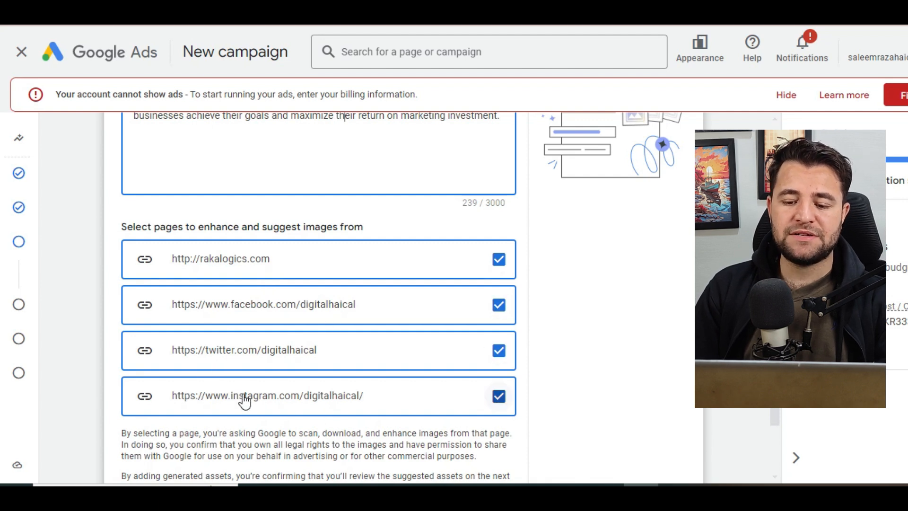
{"action": "scroll", "coordinate": [244, 401], "scroll_direction": "down", "scroll_amount": 3}
{"action": "scroll", "coordinate": [424, 283], "scroll_direction": "up", "scroll_amount": 3}
{"action": "scroll", "coordinate": [424, 282], "scroll_direction": "down", "scroll_amount": 3}
{"action": "scroll", "coordinate": [456, 323], "scroll_direction": "up", "scroll_amount": 5}
{"action": "scroll", "coordinate": [456, 326], "scroll_direction": "down", "scroll_amount": 6}
{"action": "scroll", "coordinate": [461, 331], "scroll_direction": "up", "scroll_amount": 10}
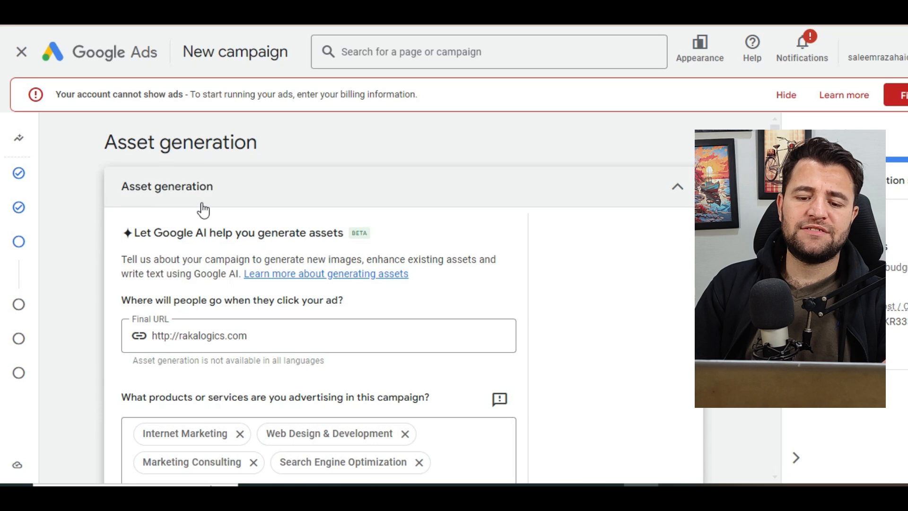
- Generate the campaign assets with Google AI from the listed services, description and selected pages
{"action": "scroll", "coordinate": [514, 314], "scroll_direction": "down", "scroll_amount": 8}
{"action": "scroll", "coordinate": [542, 324], "scroll_direction": "down", "scroll_amount": 1}
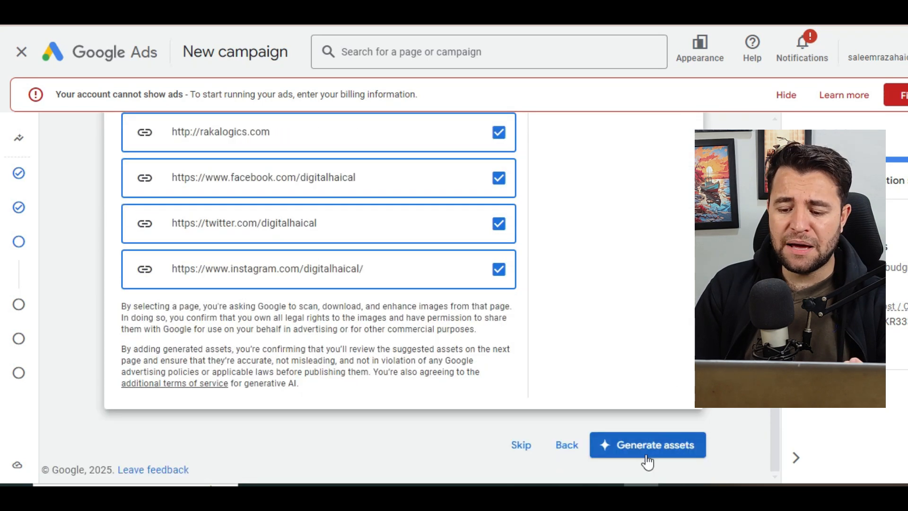
{"action": "scroll", "coordinate": [546, 307], "scroll_direction": "up", "scroll_amount": 3}
{"action": "scroll", "coordinate": [546, 307], "scroll_direction": "down", "scroll_amount": 3}
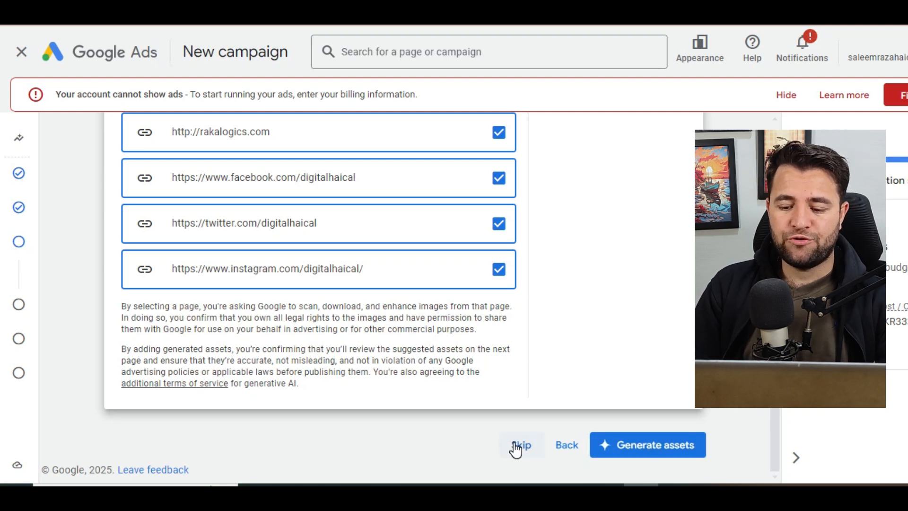
{"action": "left_click", "coordinate": [628, 450]}
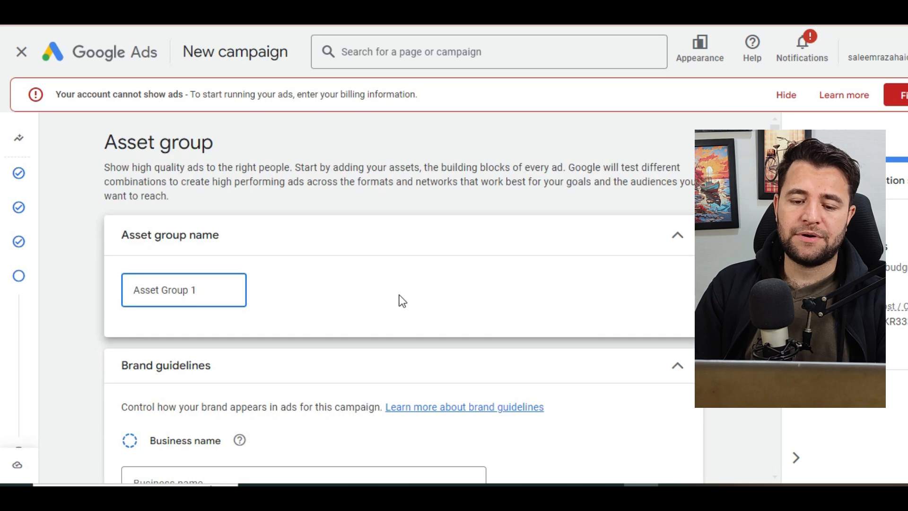
- Enter Rakalogics as the business name in the asset group's brand guidelines
{"action": "triple_click", "coordinate": [204, 296]}
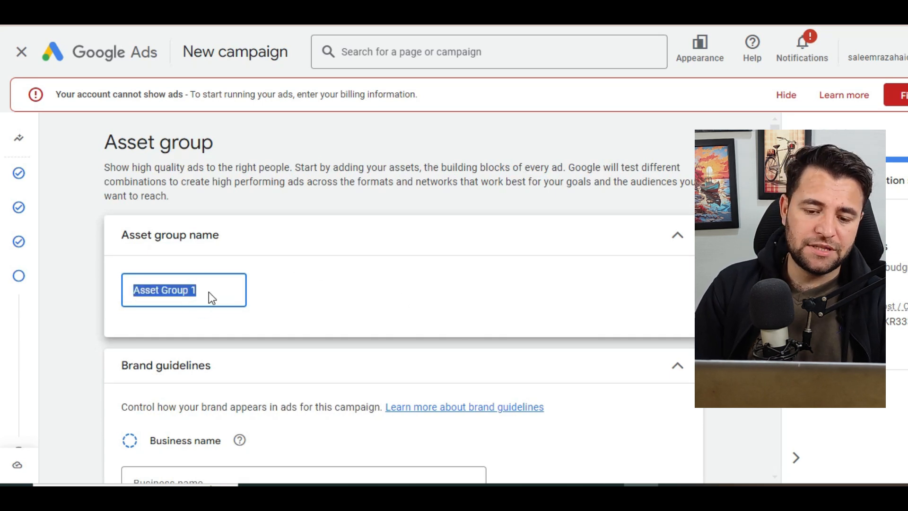
{"action": "scroll", "coordinate": [258, 290], "scroll_direction": "down", "scroll_amount": 5}
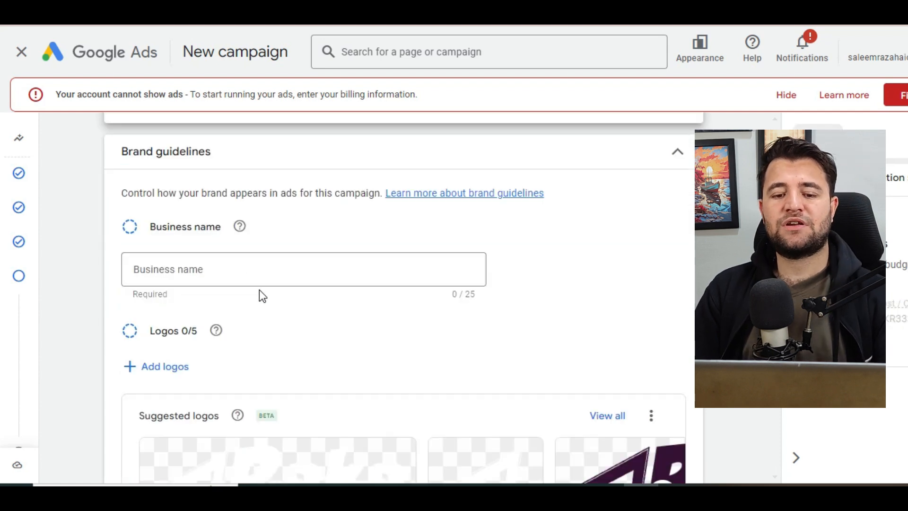
{"action": "scroll", "coordinate": [259, 298], "scroll_direction": "down", "scroll_amount": 5}
{"action": "scroll", "coordinate": [259, 298], "scroll_direction": "up", "scroll_amount": 5}
{"action": "scroll", "coordinate": [260, 304], "scroll_direction": "up", "scroll_amount": 3}
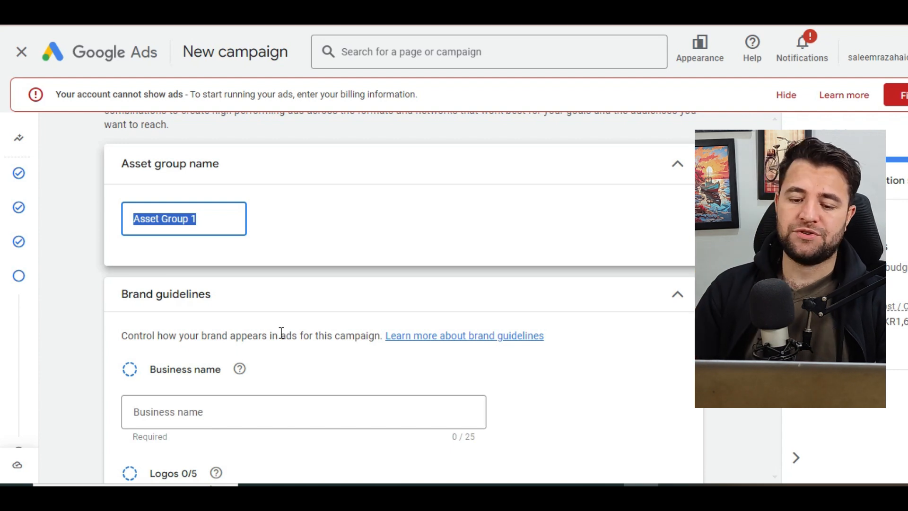
{"action": "left_click", "coordinate": [209, 411]}
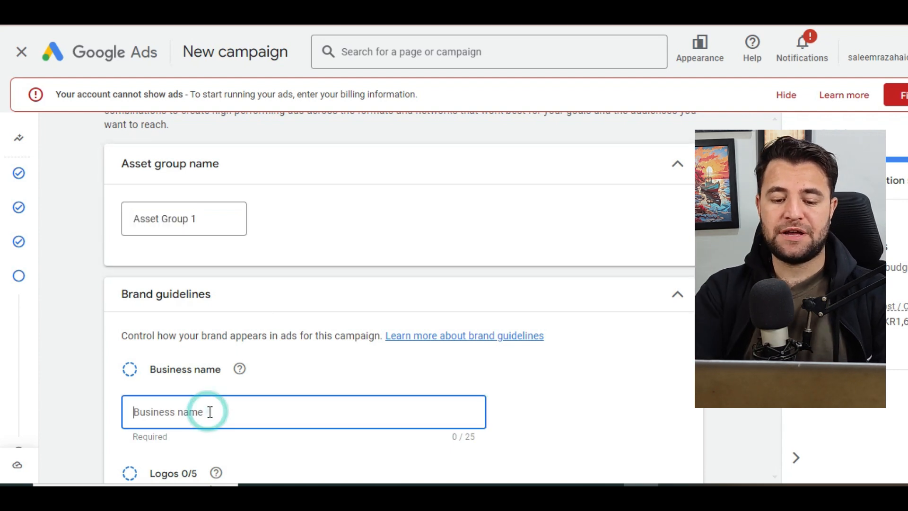
{"action": "type", "text": "Rakalogics"}
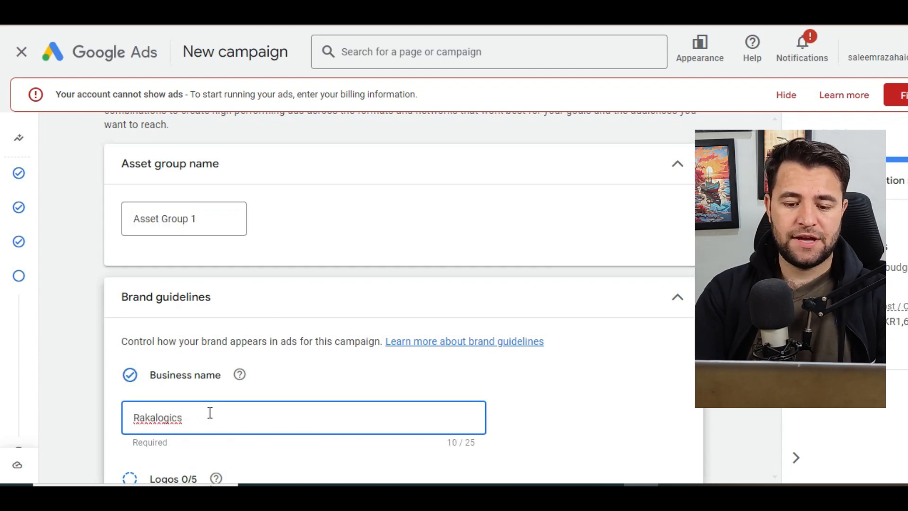
{"action": "left_click", "coordinate": [574, 351]}
- Look through the suggested logos and the custom color and font options in the brand guidelines
{"action": "scroll", "coordinate": [574, 351], "scroll_direction": "down", "scroll_amount": 5}
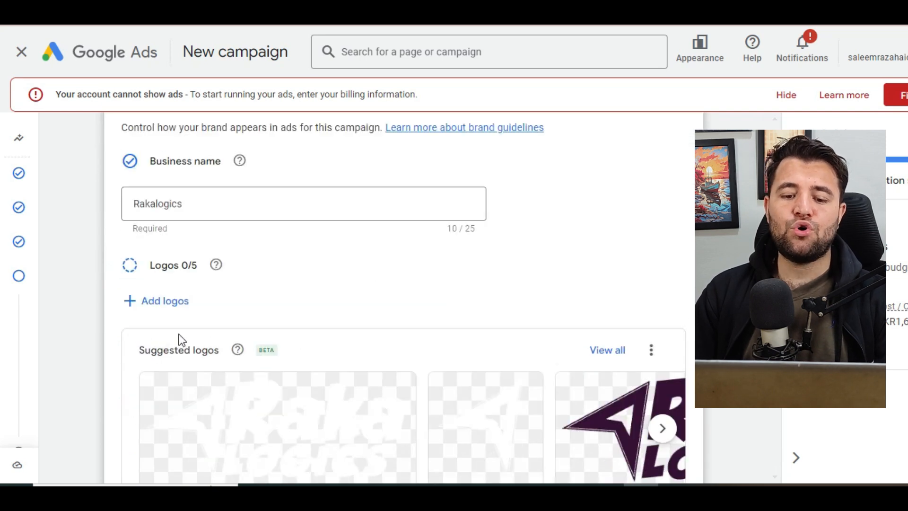
{"action": "scroll", "coordinate": [284, 335], "scroll_direction": "down", "scroll_amount": 3}
{"action": "left_click_drag", "start_coordinate": [330, 369], "coordinate": [276, 373]}
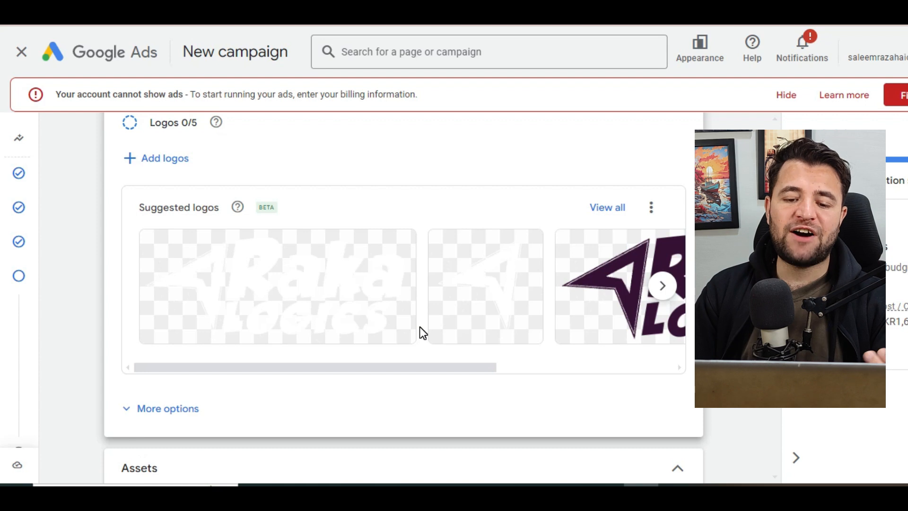
{"action": "mouse_move", "coordinate": [487, 309]}
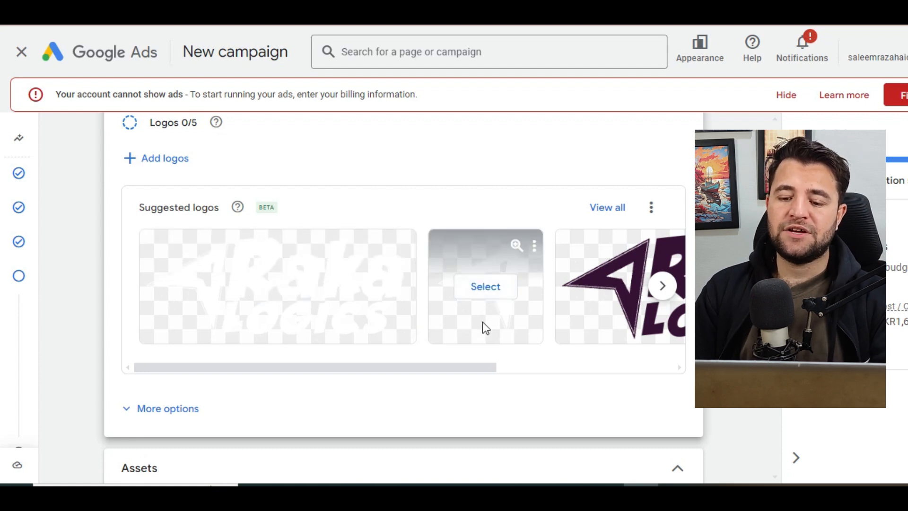
{"action": "left_click_drag", "start_coordinate": [450, 371], "coordinate": [629, 378]}
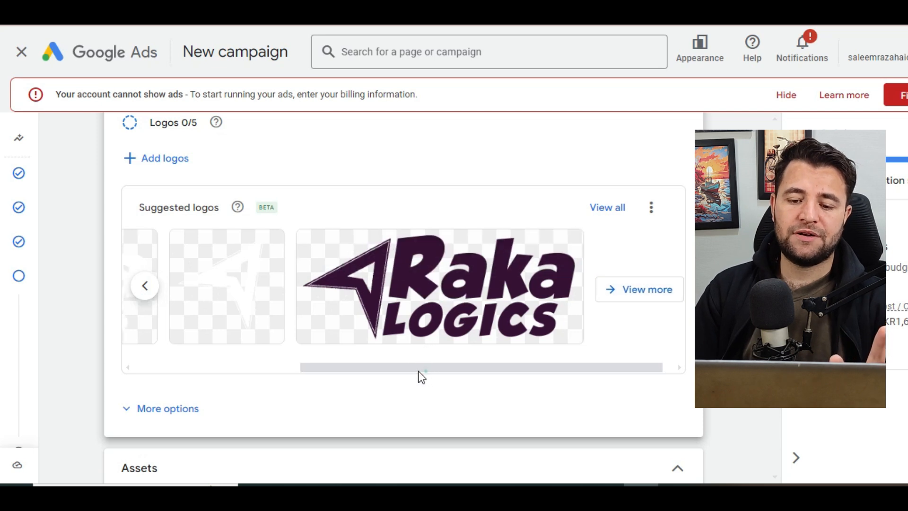
{"action": "left_click_drag", "start_coordinate": [418, 371], "coordinate": [195, 370]}
{"action": "scroll", "coordinate": [189, 381], "scroll_direction": "down", "scroll_amount": 3}
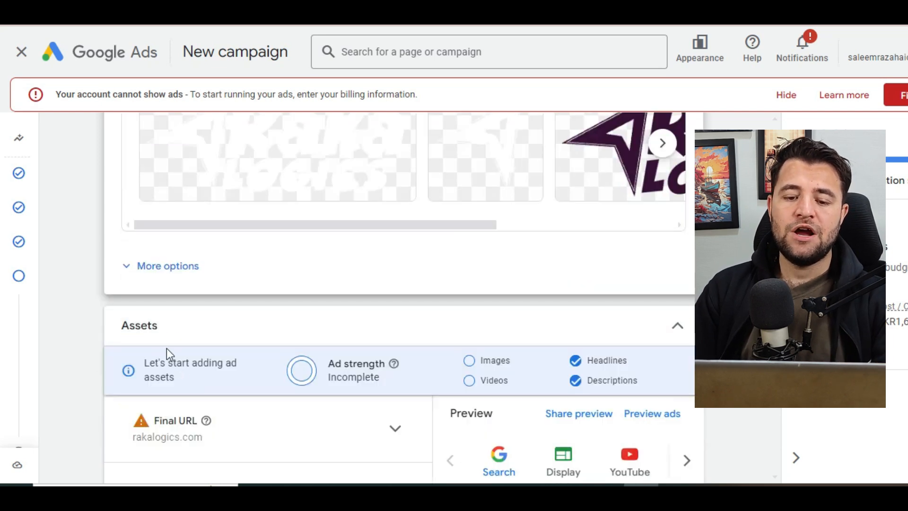
{"action": "left_click", "coordinate": [165, 270]}
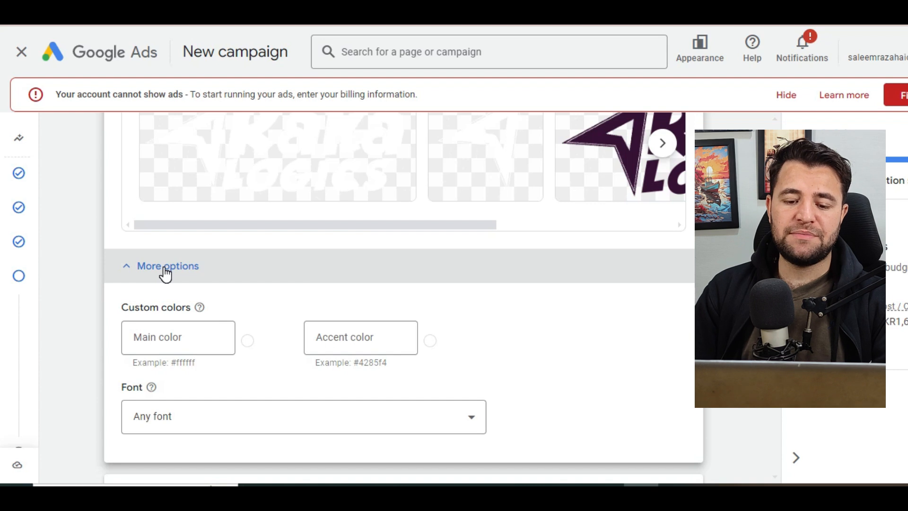
{"action": "left_click", "coordinate": [164, 268]}
- Review the asset group's headlines and preview, and examine the search themes and audience signal sections
{"action": "scroll", "coordinate": [449, 331], "scroll_direction": "down", "scroll_amount": 4}
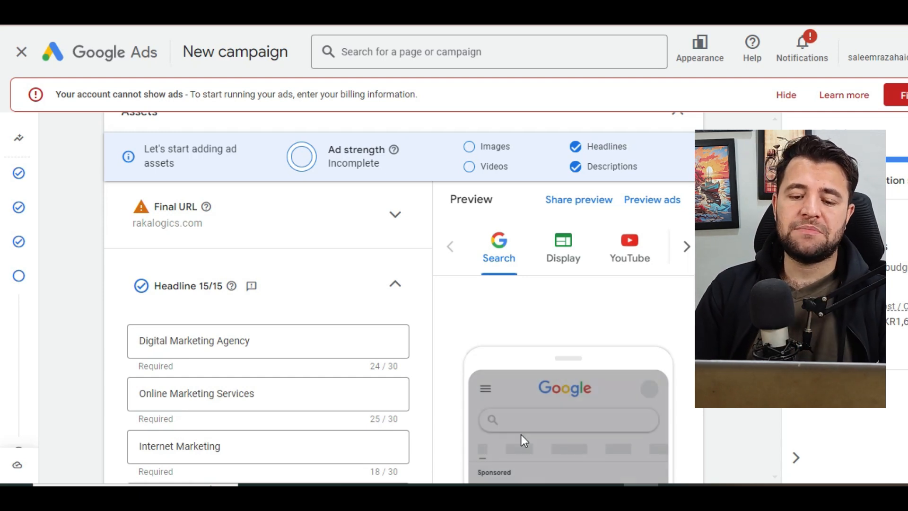
{"action": "scroll", "coordinate": [416, 342], "scroll_direction": "down", "scroll_amount": 2}
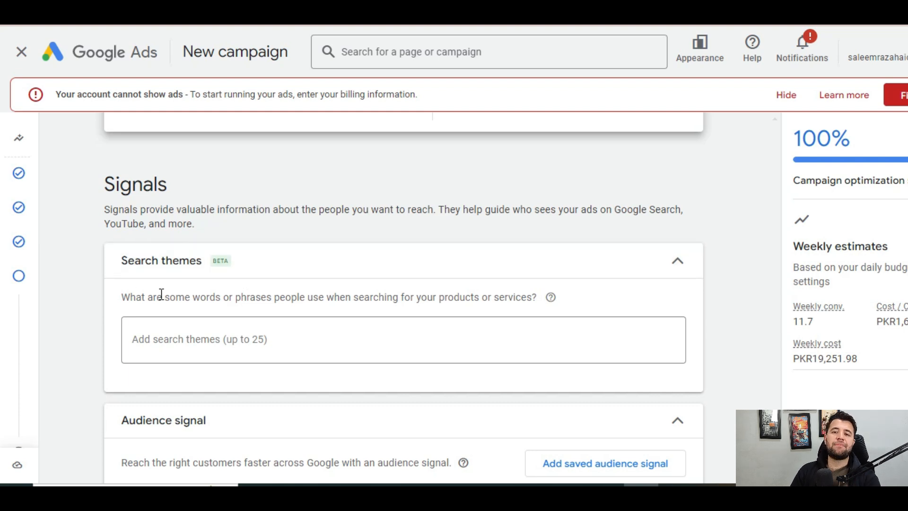
{"action": "left_click", "coordinate": [222, 342]}
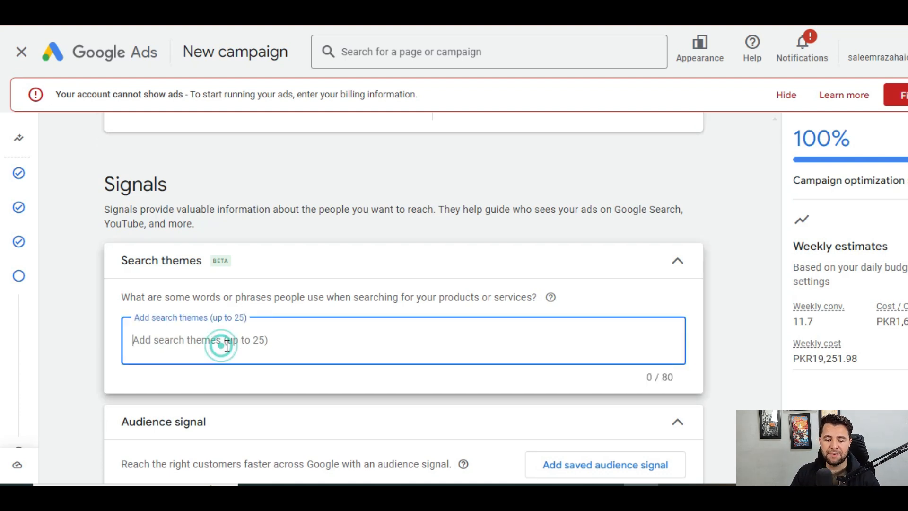
{"action": "scroll", "coordinate": [270, 357], "scroll_direction": "down", "scroll_amount": 6}
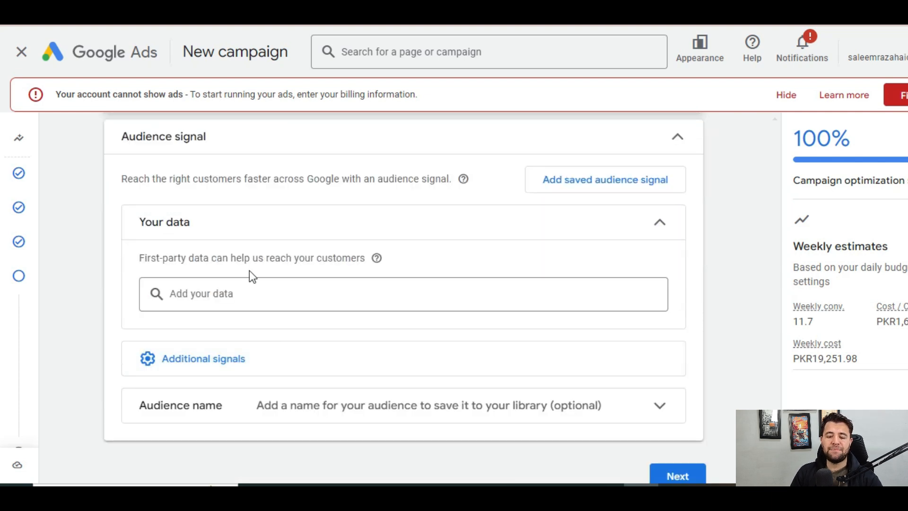
- Check the first-party data options in the audience signal without adding a segment
{"action": "left_click", "coordinate": [238, 294]}
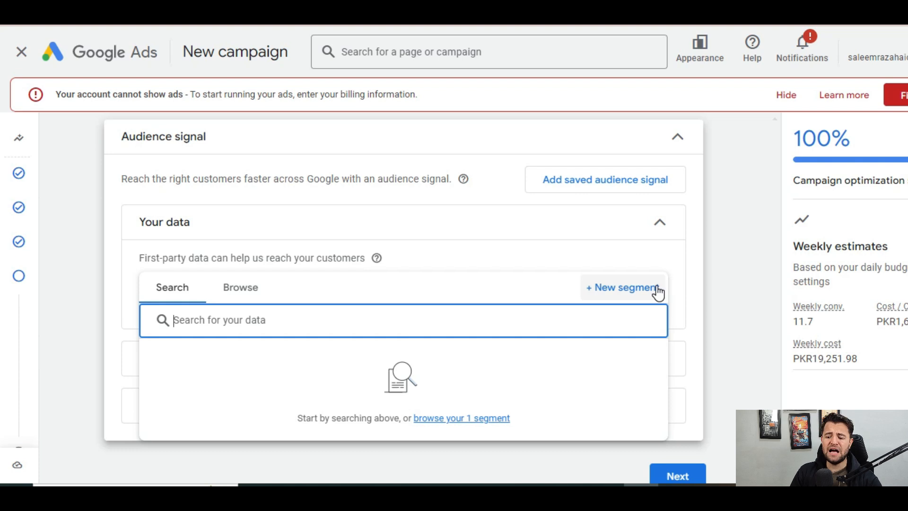
{"action": "left_click", "coordinate": [687, 258]}
{"action": "scroll", "coordinate": [405, 341], "scroll_direction": "down", "scroll_amount": 1}
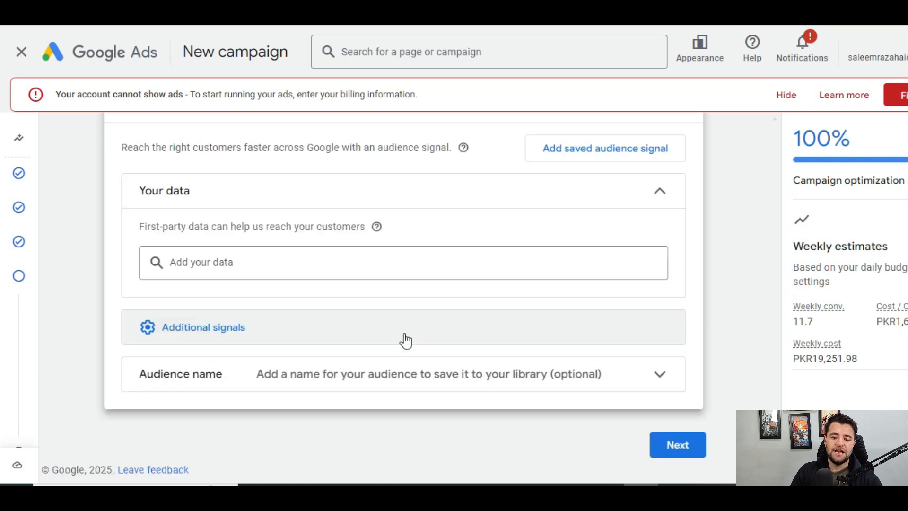
- Add the Interests & detailed demographics section to the audience signal from the additional signals
{"action": "left_click", "coordinate": [209, 325]}
{"action": "scroll", "coordinate": [287, 322], "scroll_direction": "down", "scroll_amount": 2}
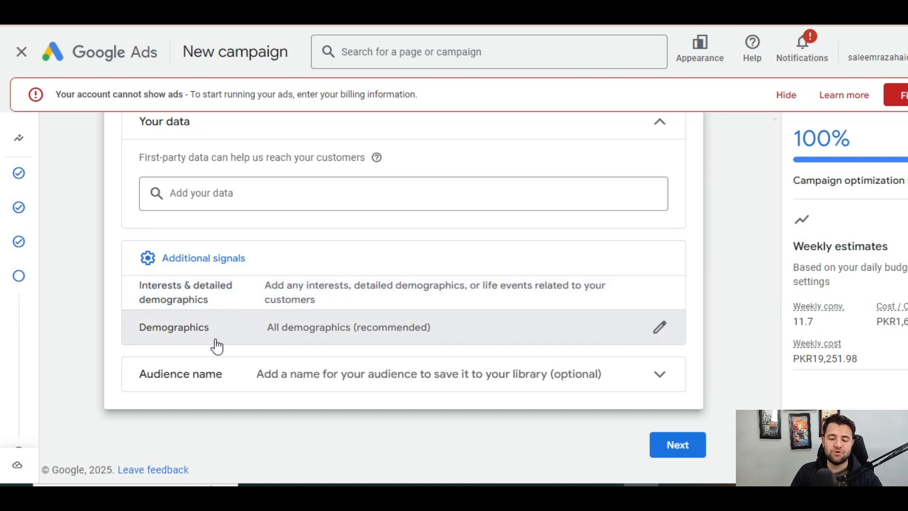
{"action": "left_click", "coordinate": [363, 312]}
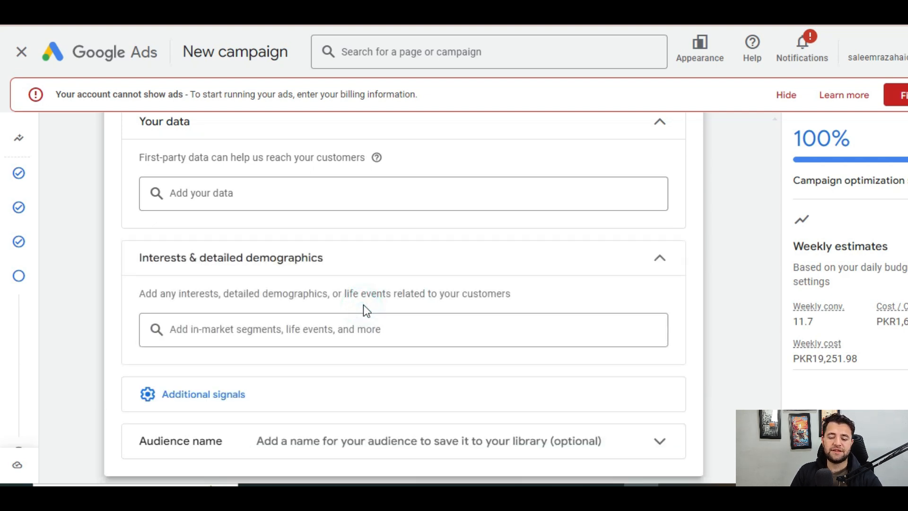
{"action": "scroll", "coordinate": [363, 304], "scroll_direction": "down", "scroll_amount": 1}
{"action": "scroll", "coordinate": [344, 281], "scroll_direction": "up", "scroll_amount": 3}
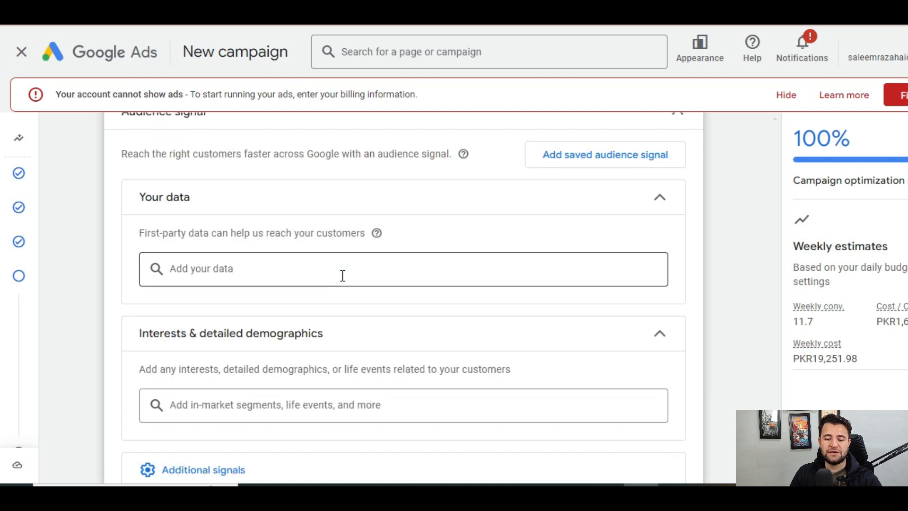
- Add the Digital Marketing Agency in-market segment to the audience signal's interests and detailed demographics
{"action": "scroll", "coordinate": [343, 288], "scroll_direction": "down", "scroll_amount": 3}
{"action": "left_click", "coordinate": [332, 270]}
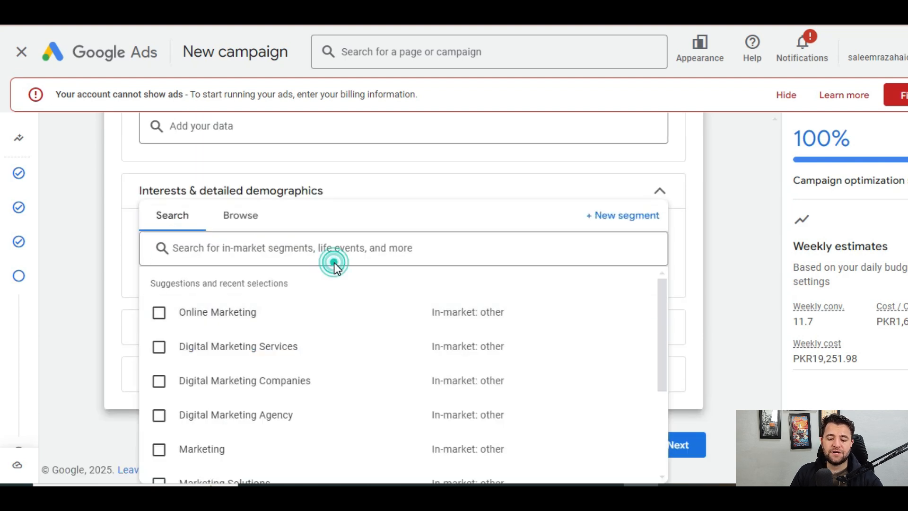
{"action": "scroll", "coordinate": [259, 357], "scroll_direction": "down", "scroll_amount": 3}
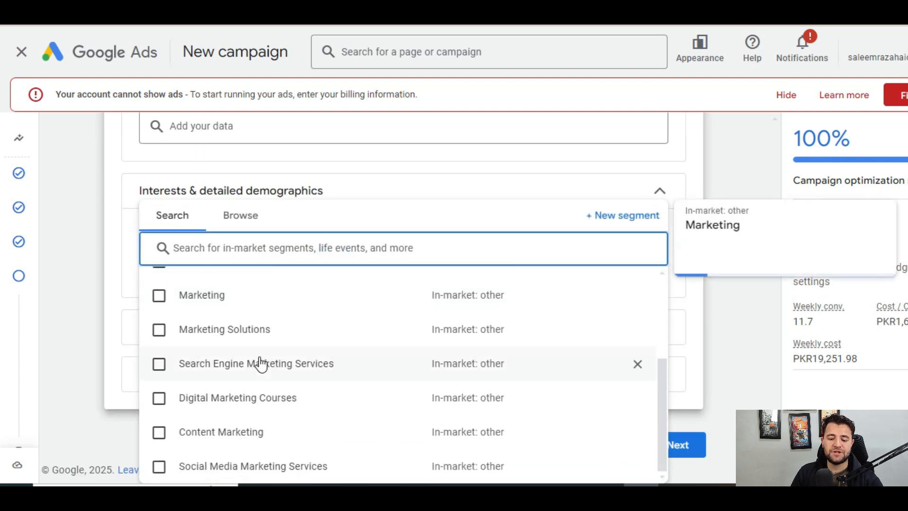
{"action": "scroll", "coordinate": [218, 345], "scroll_direction": "up", "scroll_amount": 2}
{"action": "left_click", "coordinate": [159, 332]}
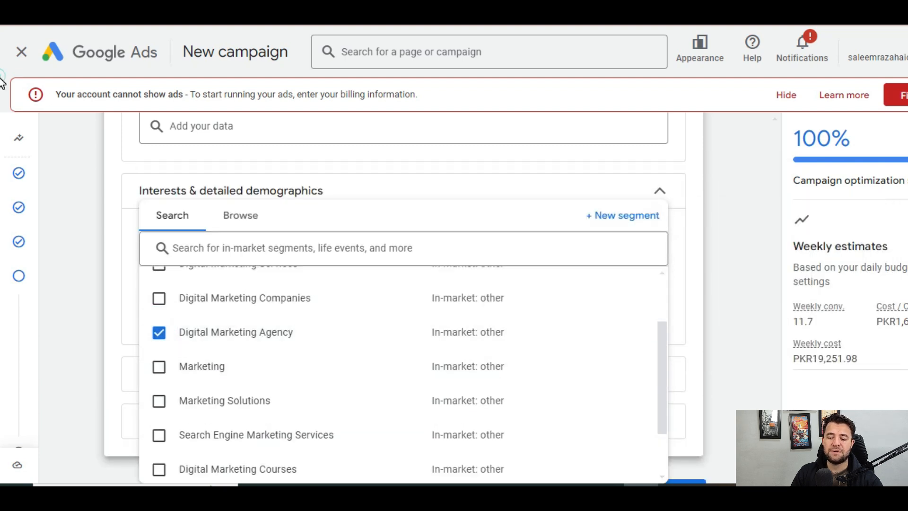
{"action": "left_click", "coordinate": [2, 79]}
- Add the Demographics signal and exclude Unknown from both the gender and age targeting
{"action": "scroll", "coordinate": [388, 339], "scroll_direction": "up", "scroll_amount": 2}
{"action": "scroll", "coordinate": [362, 319], "scroll_direction": "up", "scroll_amount": 1}
{"action": "scroll", "coordinate": [366, 331], "scroll_direction": "down", "scroll_amount": 5}
{"action": "left_click", "coordinate": [208, 336]}
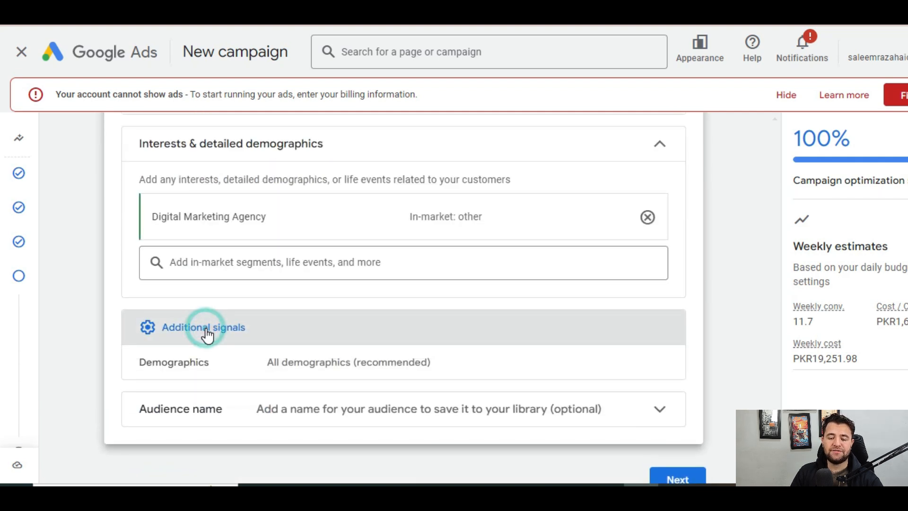
{"action": "left_click", "coordinate": [213, 360]}
{"action": "scroll", "coordinate": [279, 357], "scroll_direction": "down", "scroll_amount": 4}
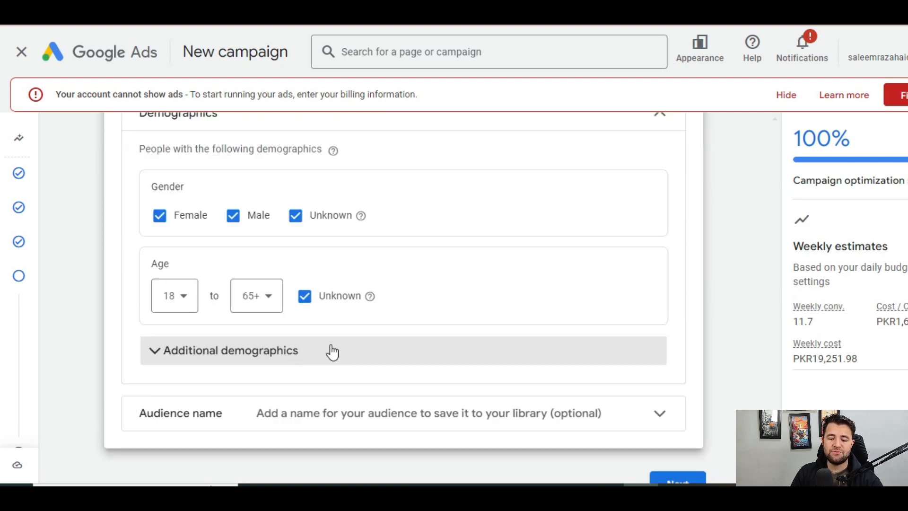
{"action": "left_click", "coordinate": [296, 217]}
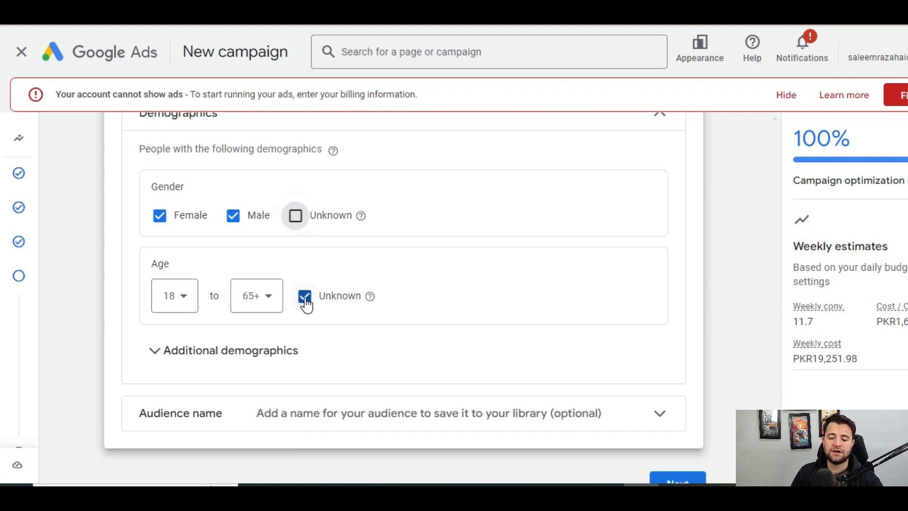
{"action": "left_click", "coordinate": [304, 297]}
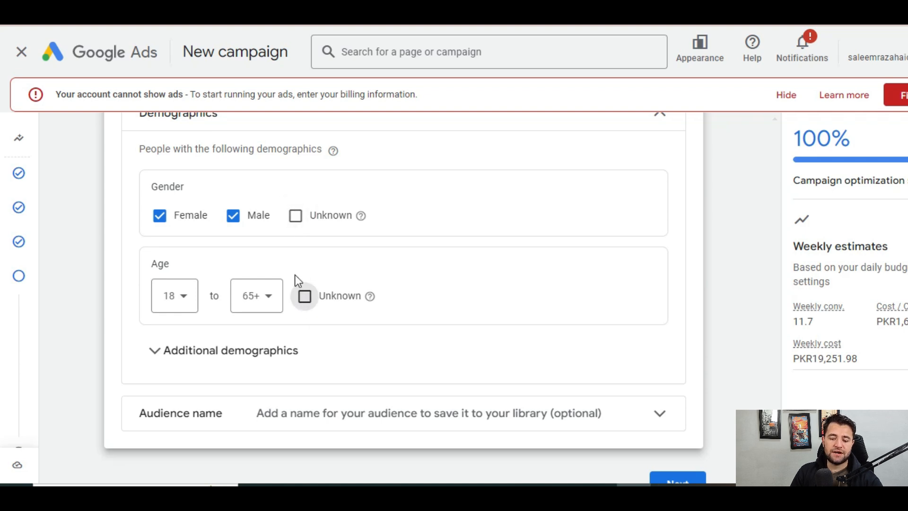
- Expand the additional demographics and exclude Unknown from the parental status
{"action": "left_click", "coordinate": [268, 352]}
{"action": "scroll", "coordinate": [302, 331], "scroll_direction": "down", "scroll_amount": 3}
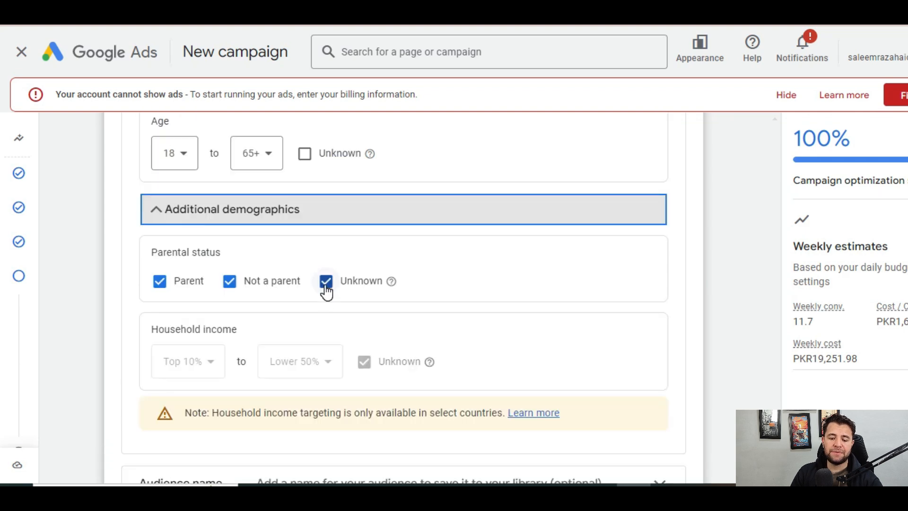
{"action": "left_click", "coordinate": [326, 282]}
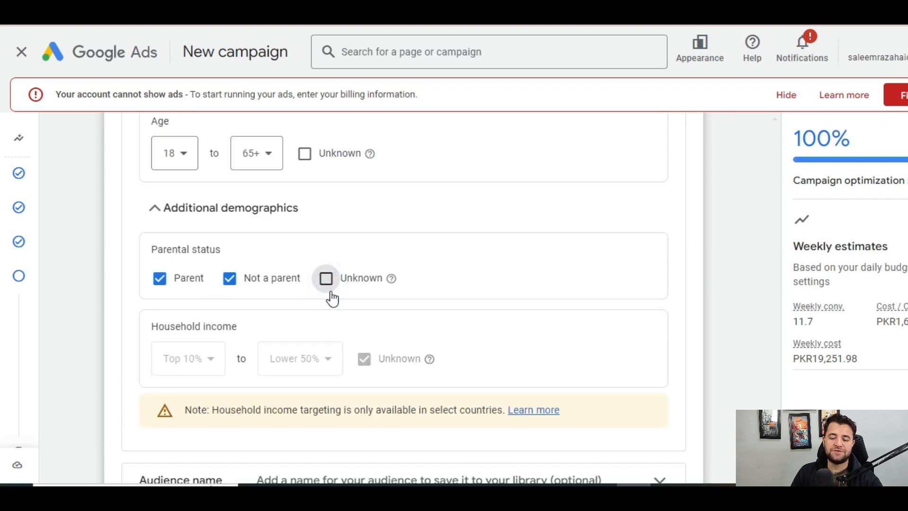
{"action": "scroll", "coordinate": [349, 313], "scroll_direction": "down", "scroll_amount": 2}
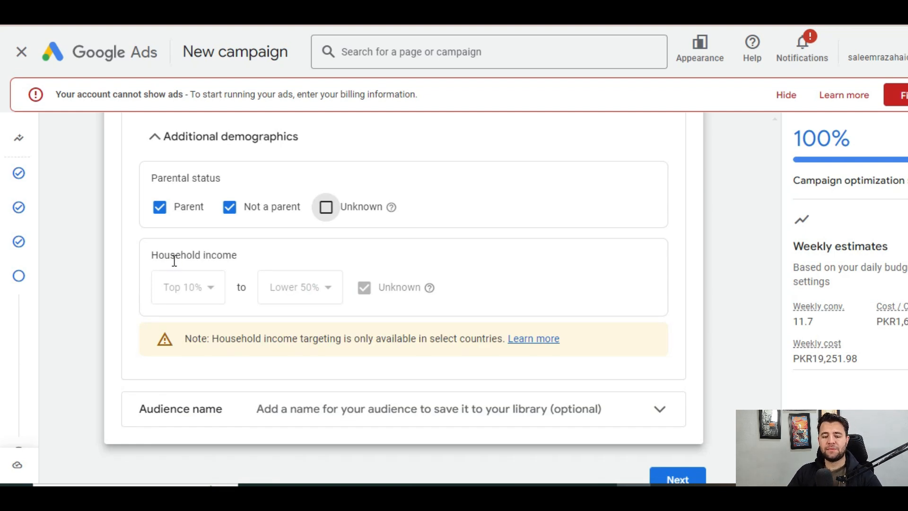
{"action": "scroll", "coordinate": [272, 325], "scroll_direction": "down", "scroll_amount": 1}
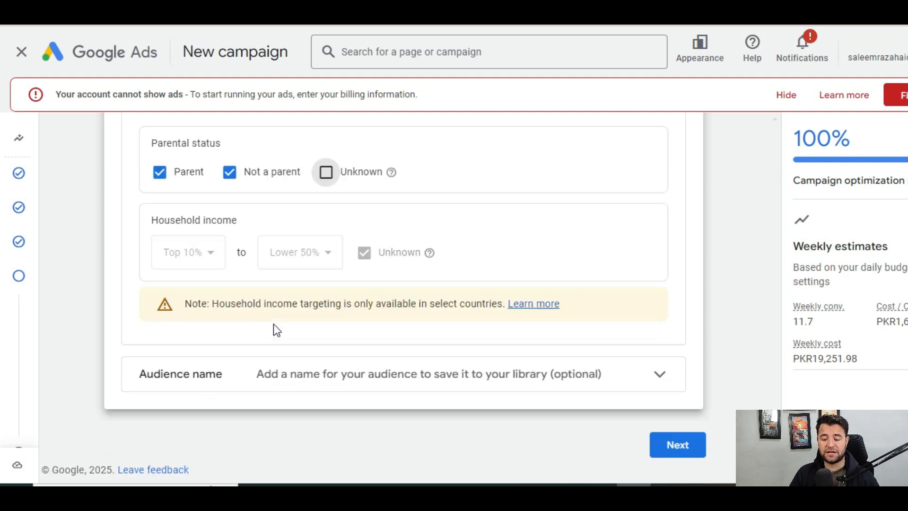
- Open the optional audience name section, leave the name blank and continue to the budget page
{"action": "left_click", "coordinate": [224, 385]}
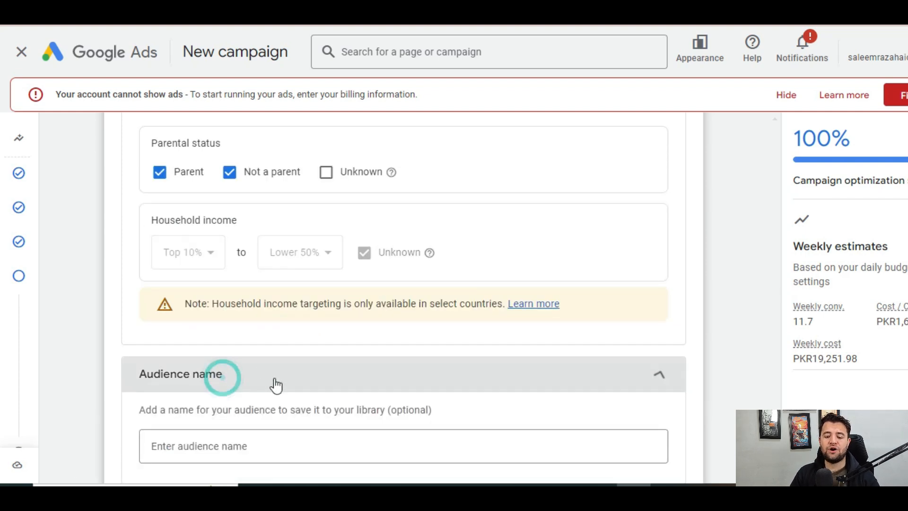
{"action": "scroll", "coordinate": [284, 381], "scroll_direction": "down", "scroll_amount": 2}
{"action": "left_click", "coordinate": [278, 351]}
{"action": "left_click", "coordinate": [743, 304]}
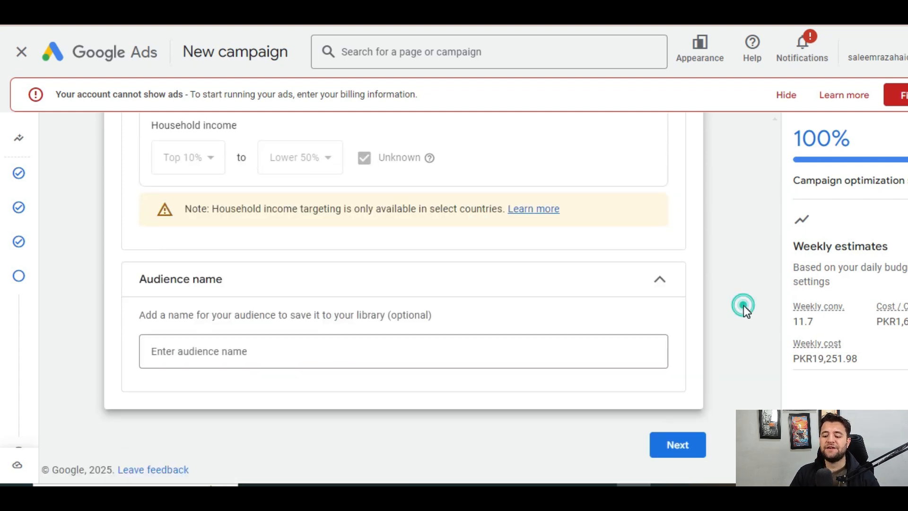
{"action": "left_click", "coordinate": [745, 389]}
{"action": "scroll", "coordinate": [757, 315], "scroll_direction": "up", "scroll_amount": 4}
{"action": "scroll", "coordinate": [719, 369], "scroll_direction": "down", "scroll_amount": 4}
{"action": "left_click", "coordinate": [685, 444]}
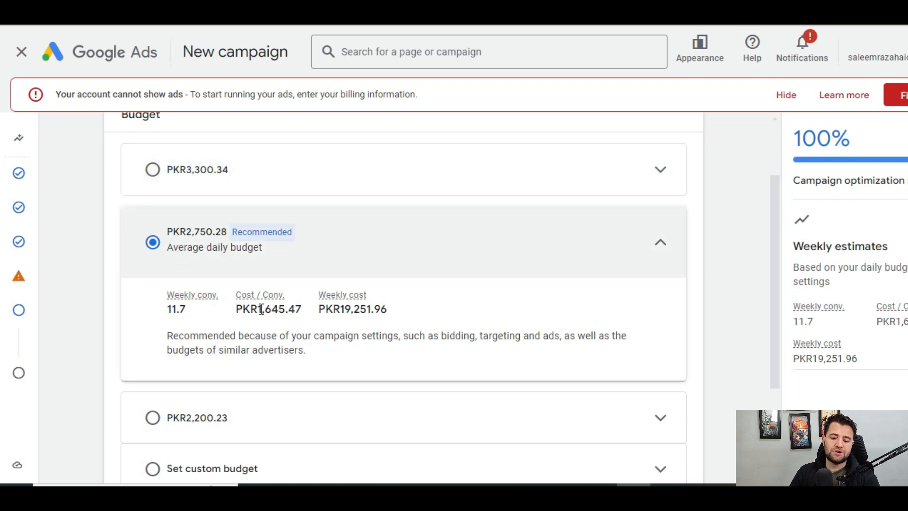
- Keep the recommended average daily budget of PKR2,750.28 and continue to the campaign summary
{"action": "scroll", "coordinate": [260, 312], "scroll_direction": "down", "scroll_amount": 3}
{"action": "scroll", "coordinate": [189, 294], "scroll_direction": "up", "scroll_amount": 3}
{"action": "scroll", "coordinate": [182, 263], "scroll_direction": "down", "scroll_amount": 3}
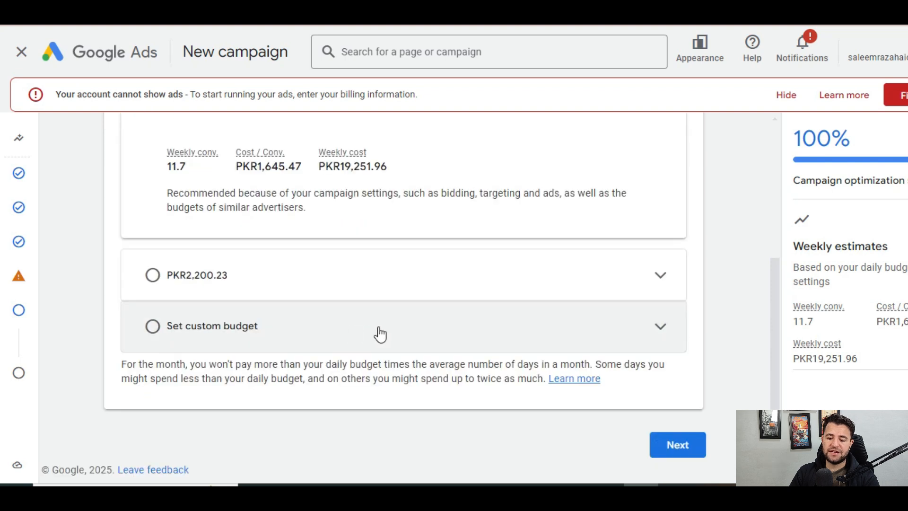
{"action": "left_click", "coordinate": [686, 452]}
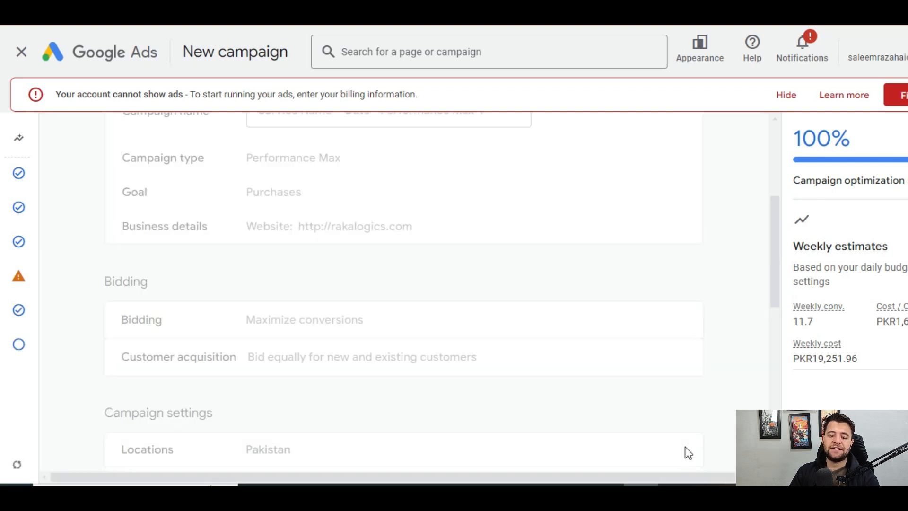
- Review the campaign summary, including the listed issues, bidding, campaign settings, asset group and budget
{"action": "scroll", "coordinate": [520, 341], "scroll_direction": "down", "scroll_amount": 4}
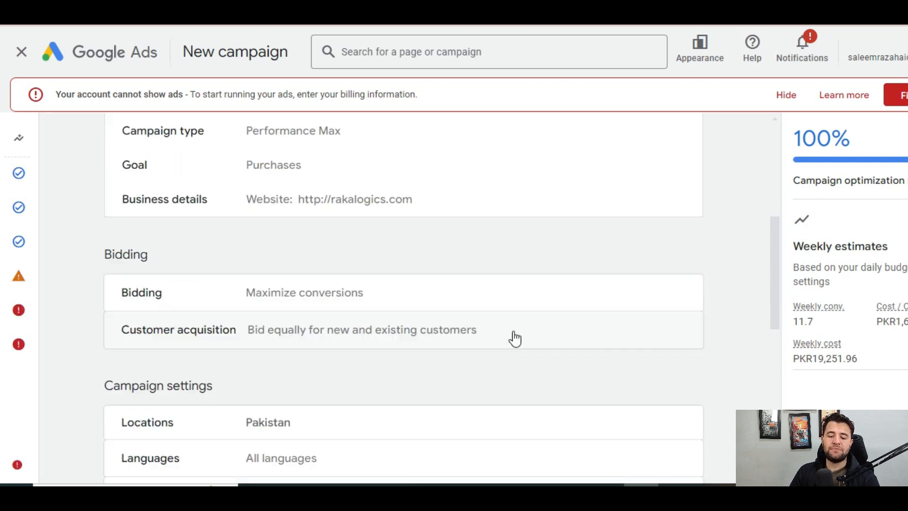
{"action": "scroll", "coordinate": [515, 338], "scroll_direction": "down", "scroll_amount": 7}
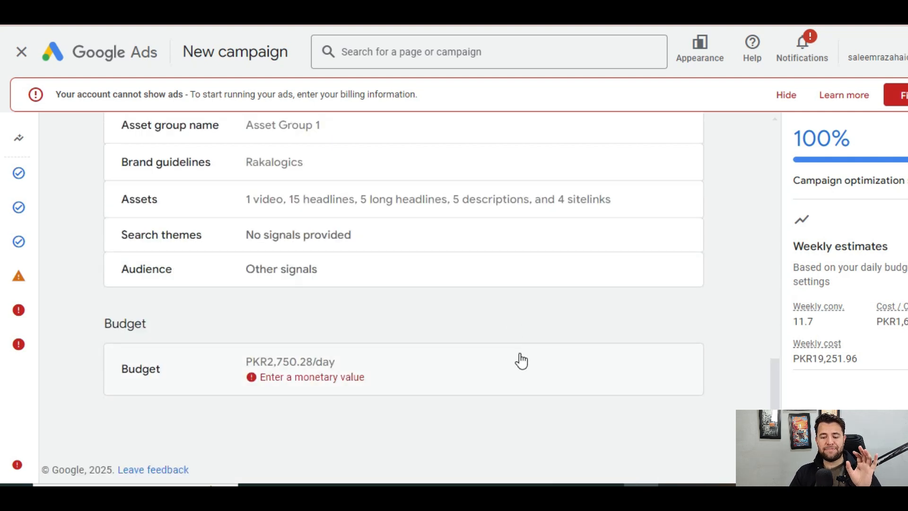
{"action": "scroll", "coordinate": [522, 361], "scroll_direction": "up", "scroll_amount": 12}
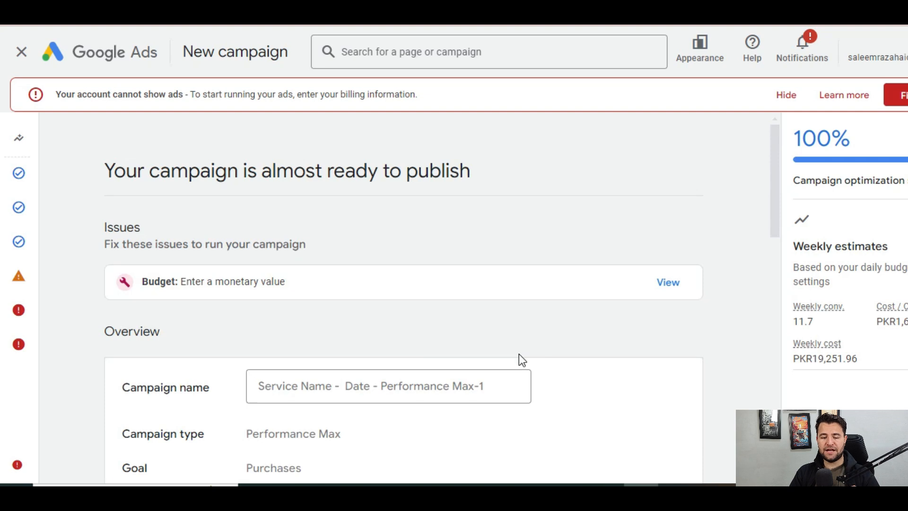
{"action": "scroll", "coordinate": [646, 354], "scroll_direction": "down", "scroll_amount": 12}
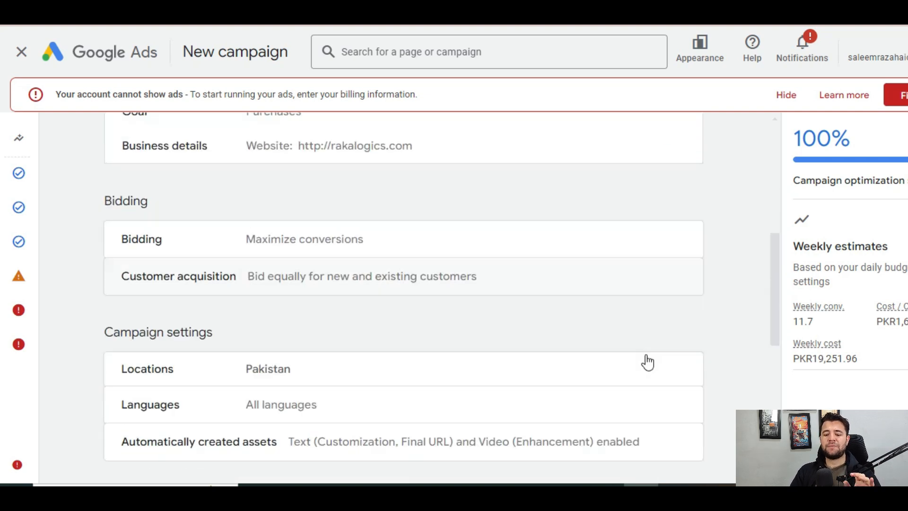